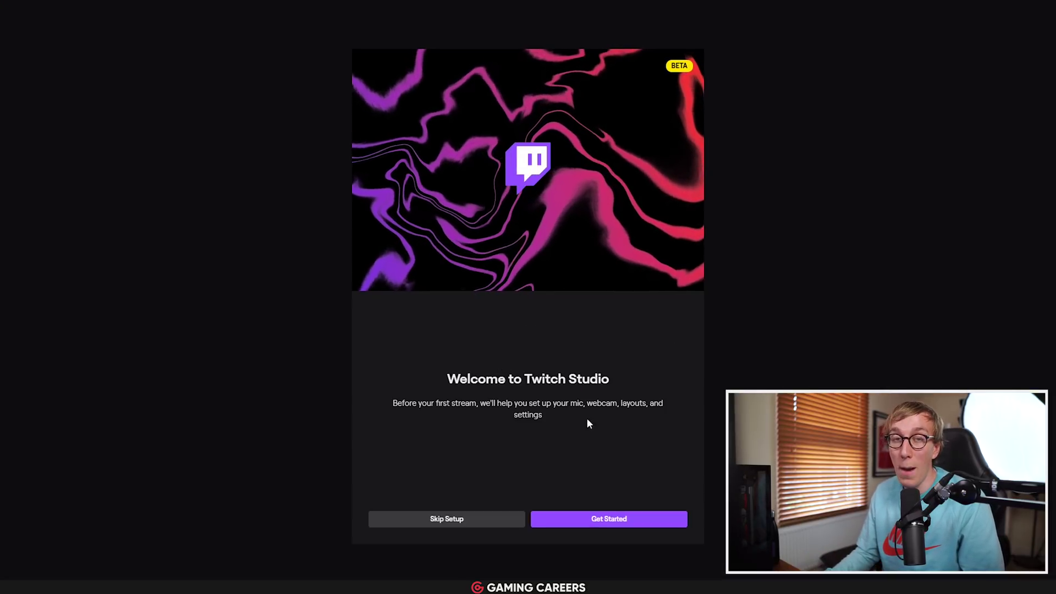
Start the guided setup and keep Chat Mic as the stream microphone.
click(586, 520)
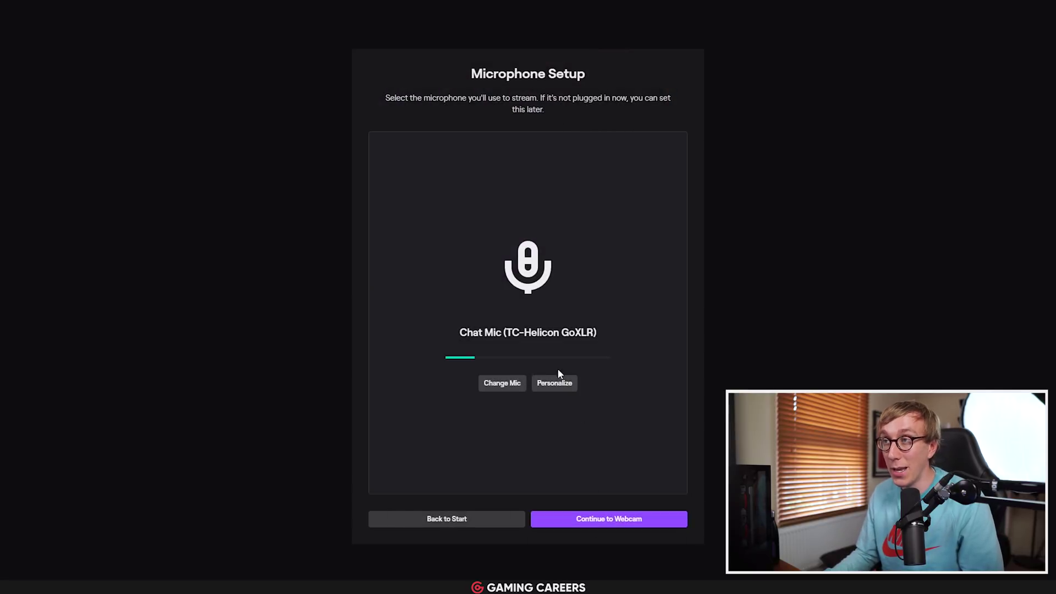
click(504, 383)
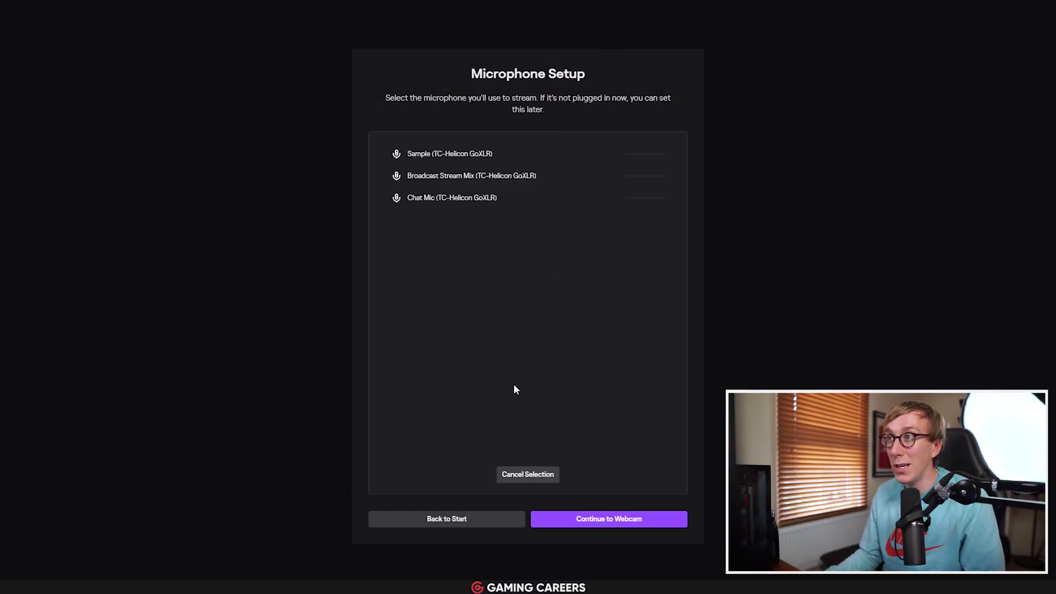
click(524, 477)
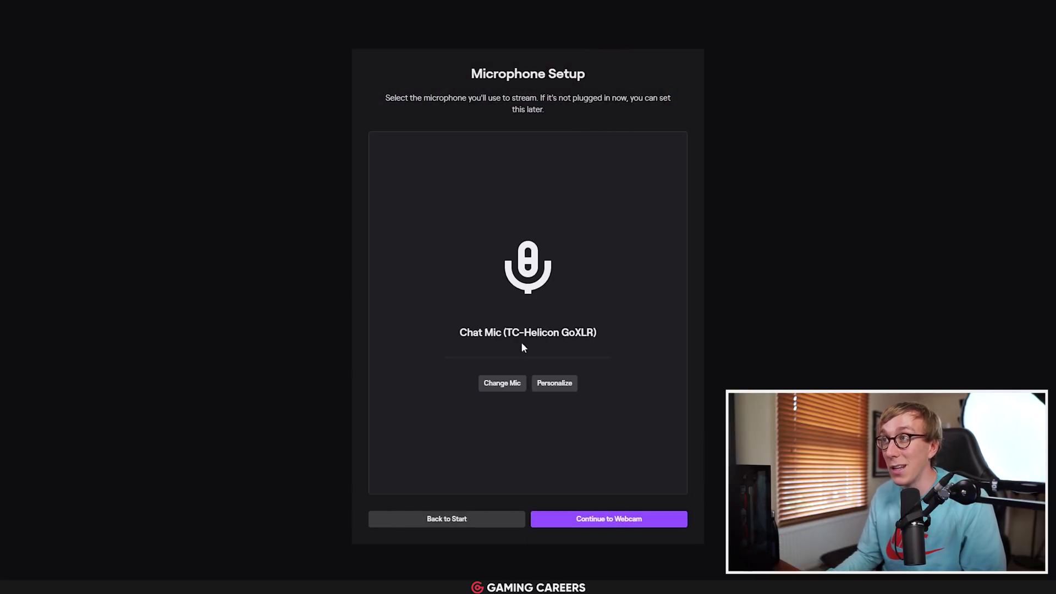
Raise the Chat Mic level slightly in its filter settings, then skip the webcam to reach Stream Layouts.
click(556, 384)
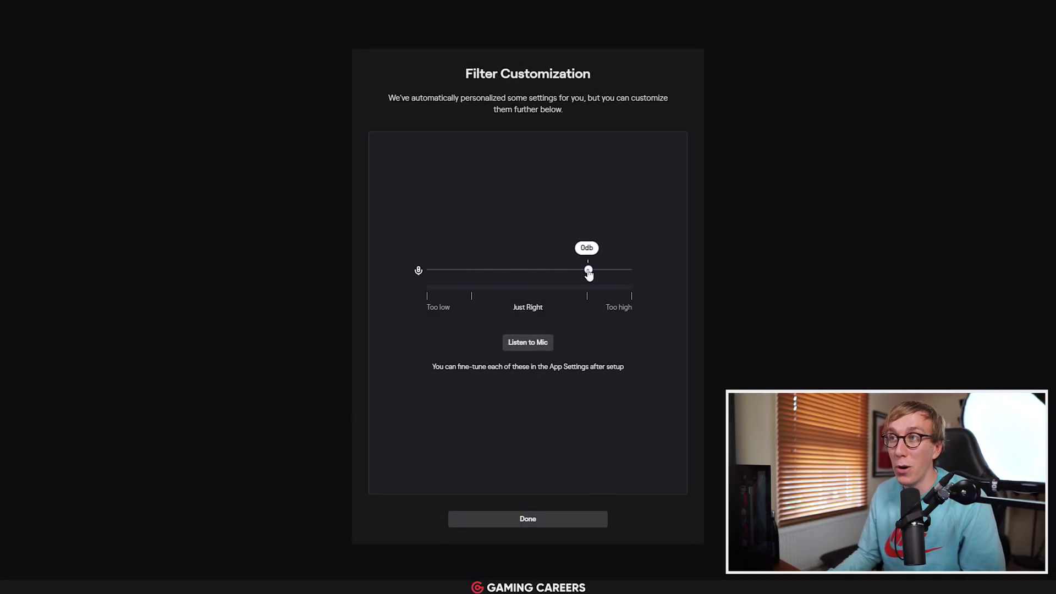
drag(588, 273, 596, 267)
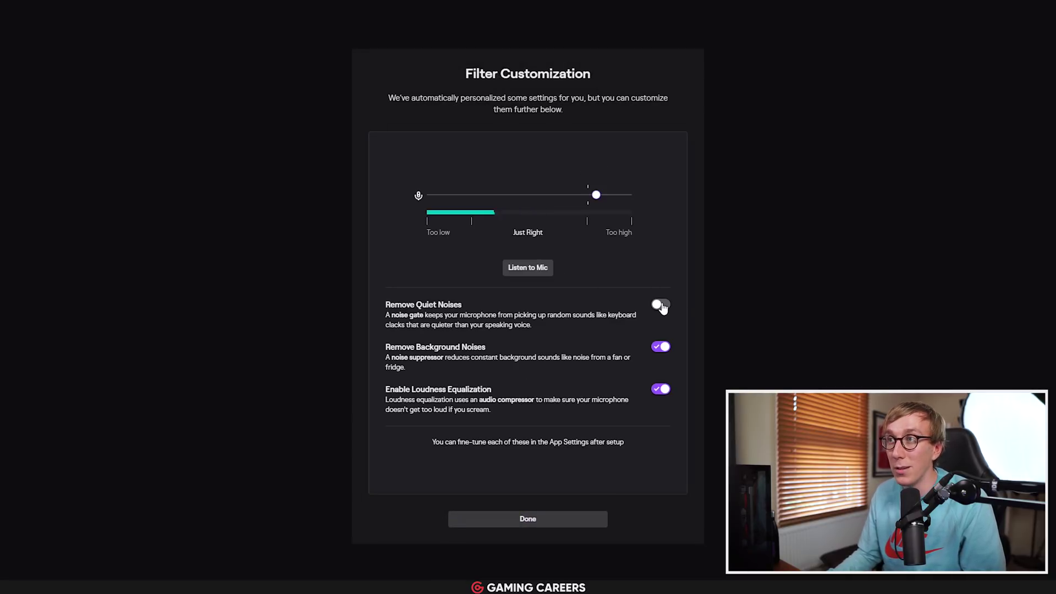
click(533, 524)
click(563, 522)
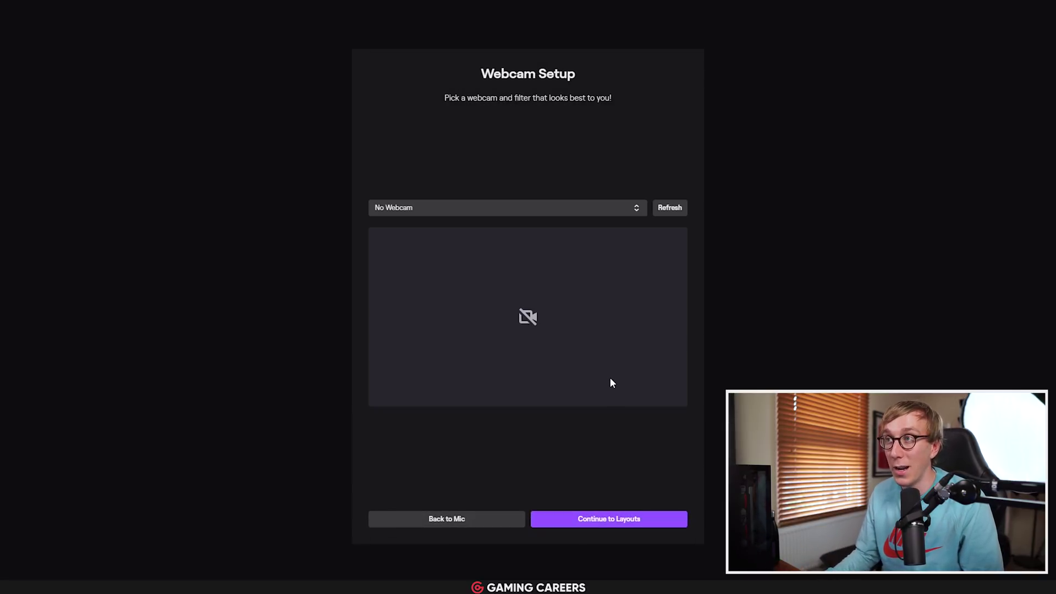
click(601, 520)
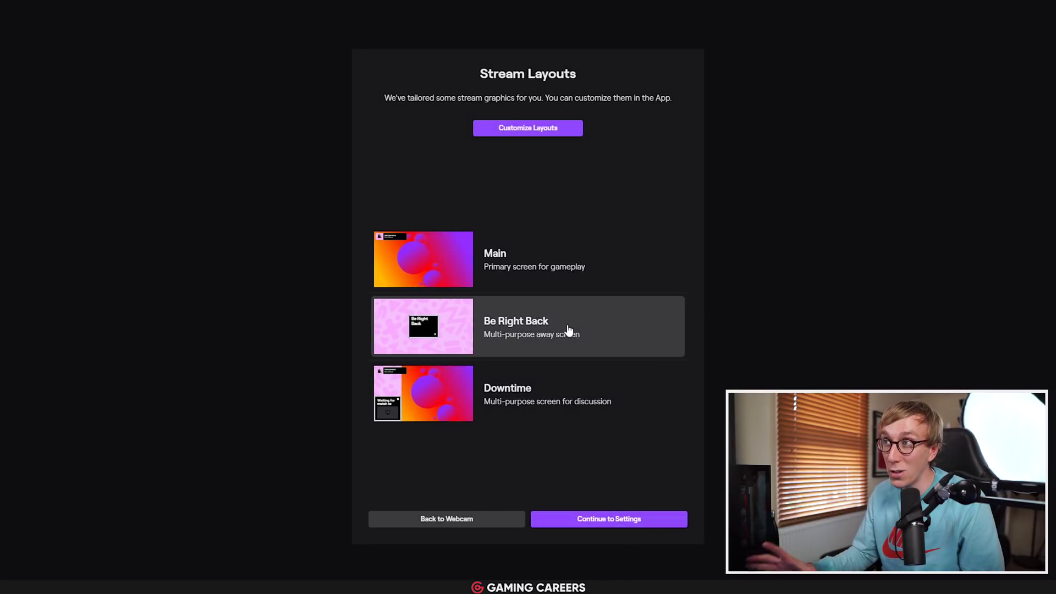
Give the layouts the moonlit desert dunes wallpaper and a purple geometric Be Right Back pattern.
click(551, 129)
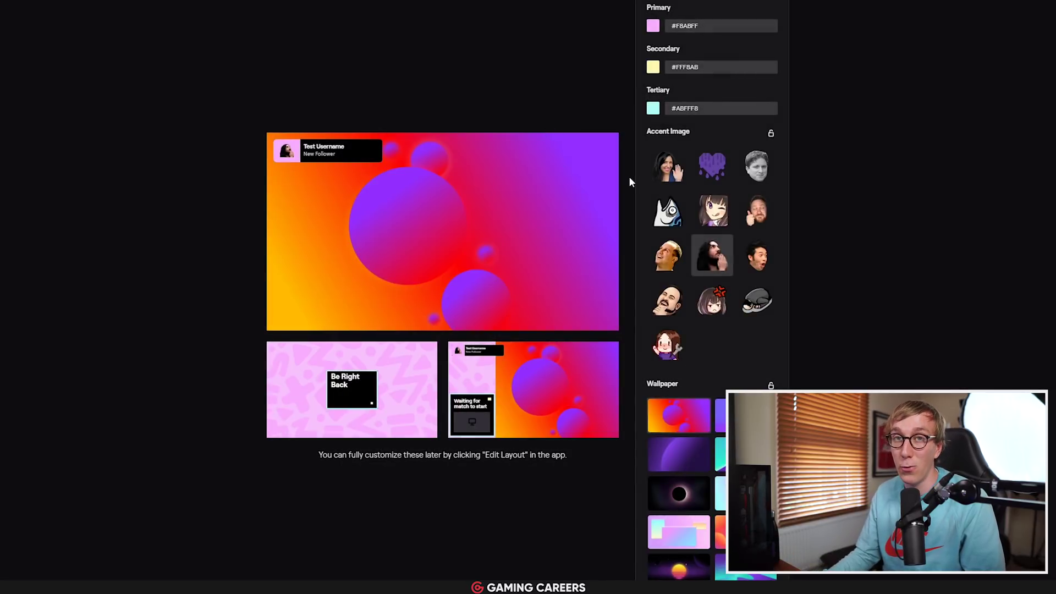
click(745, 416)
click(748, 455)
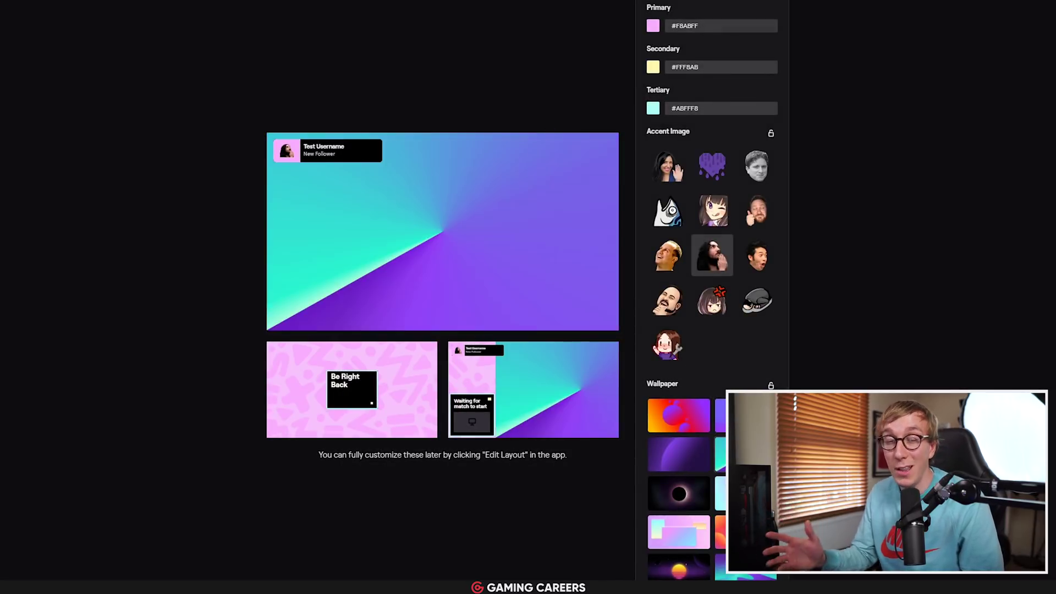
click(745, 577)
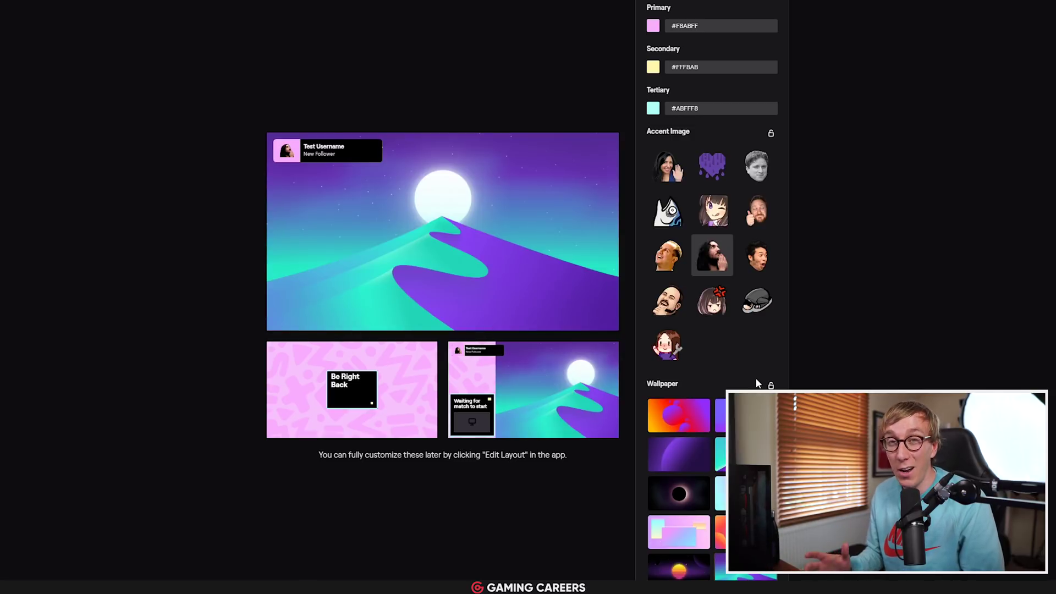
scroll(756, 329, down, 3)
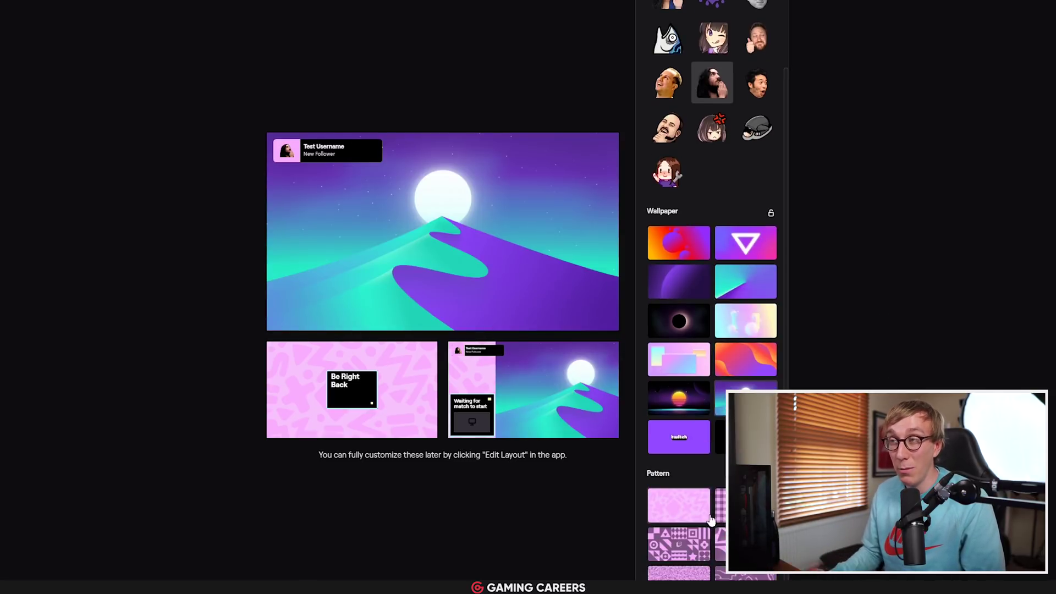
click(746, 545)
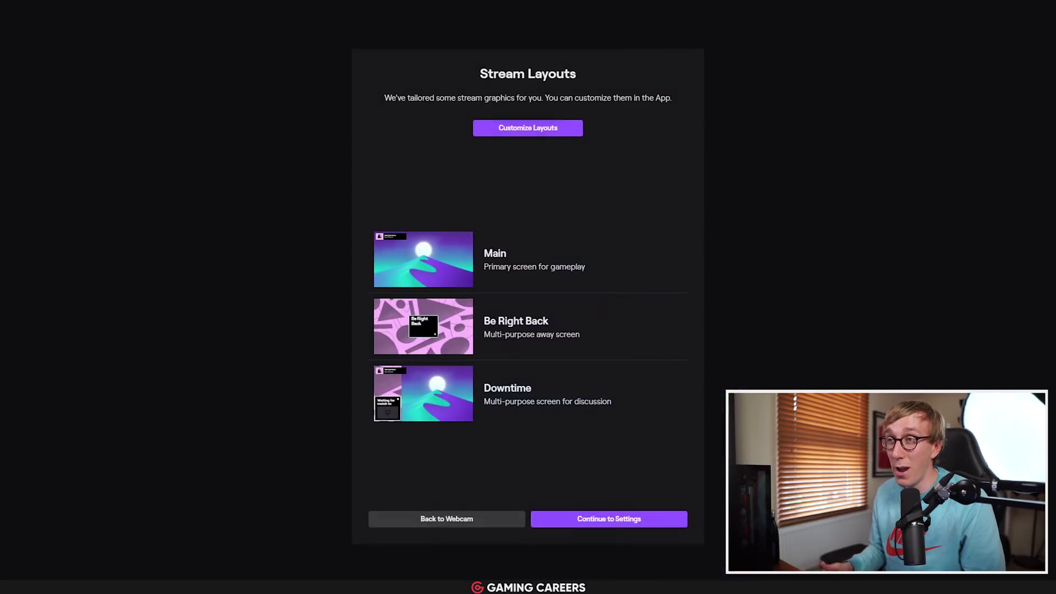
click(620, 521)
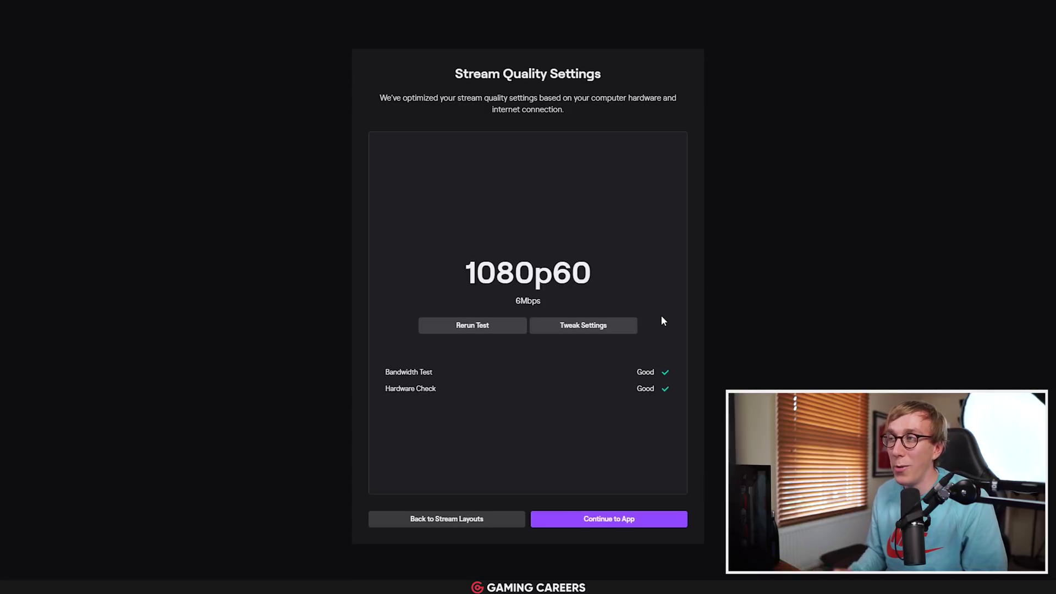
Inspect the Encoder Tuning encoder choice, discard the changes, and finish setup into the main app.
click(570, 327)
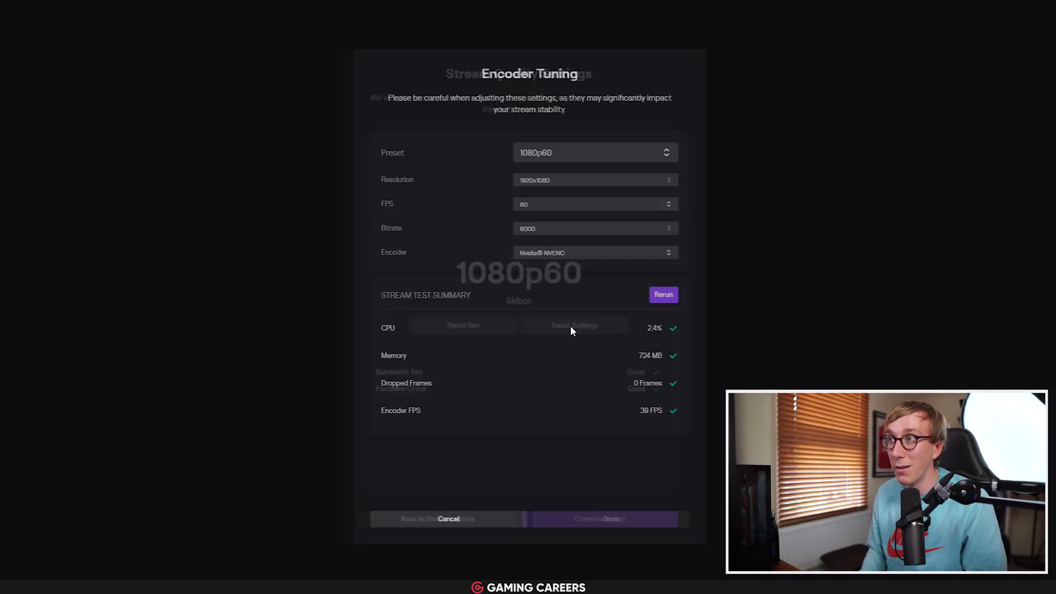
click(563, 256)
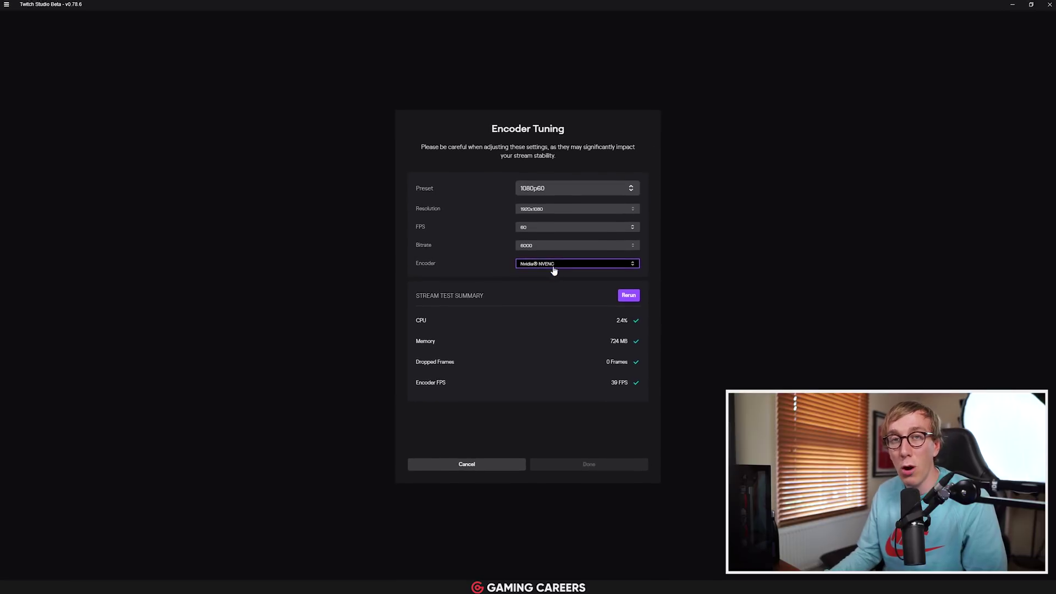
click(510, 465)
click(582, 463)
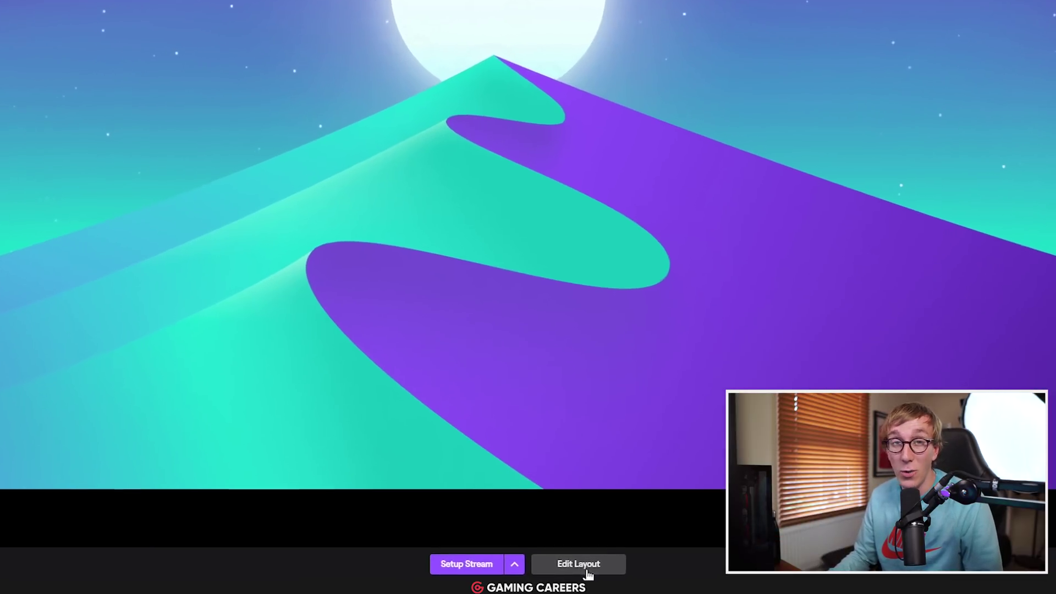
In the Main layout editor, test-play the Follow and Host alerts and check the Host alert settings.
click(566, 570)
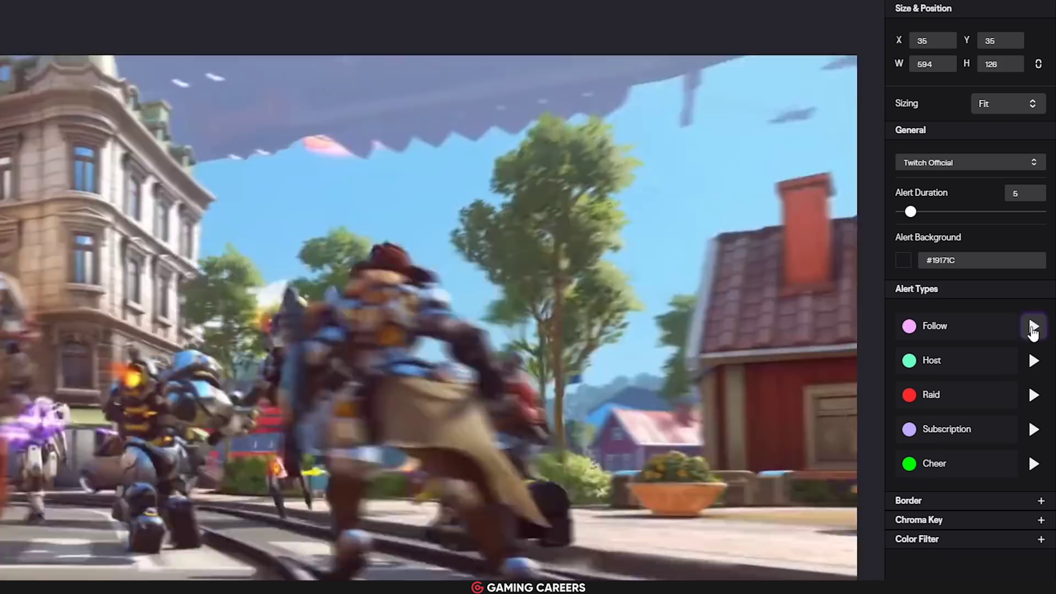
click(1034, 329)
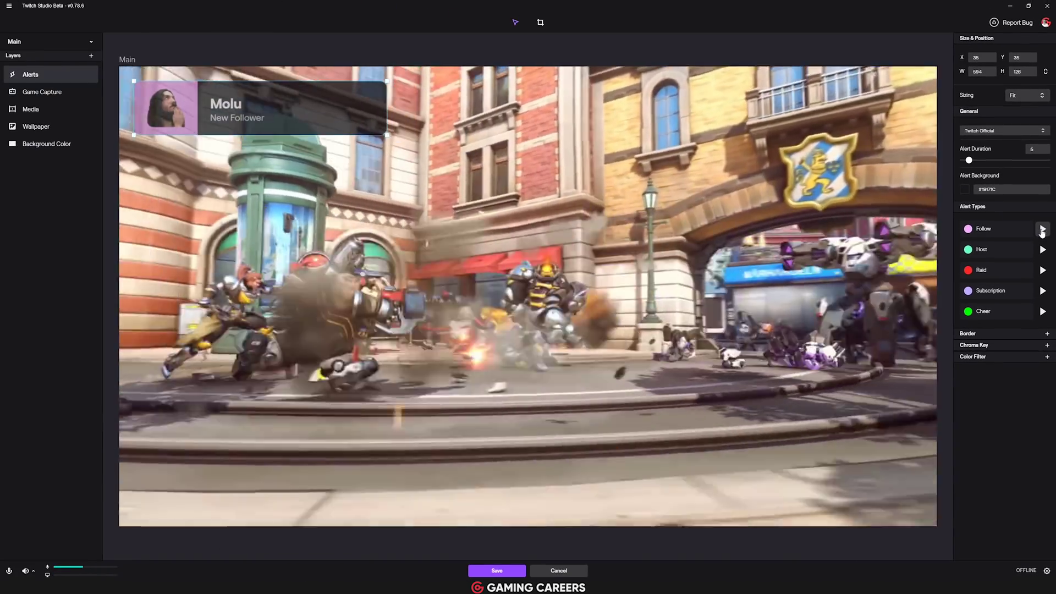
click(1042, 249)
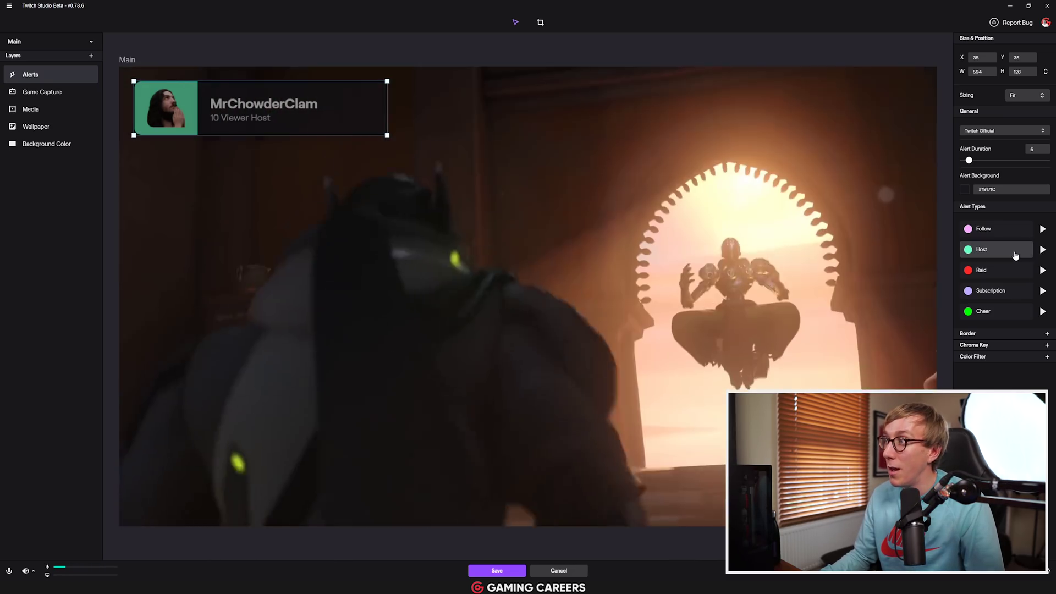
click(983, 249)
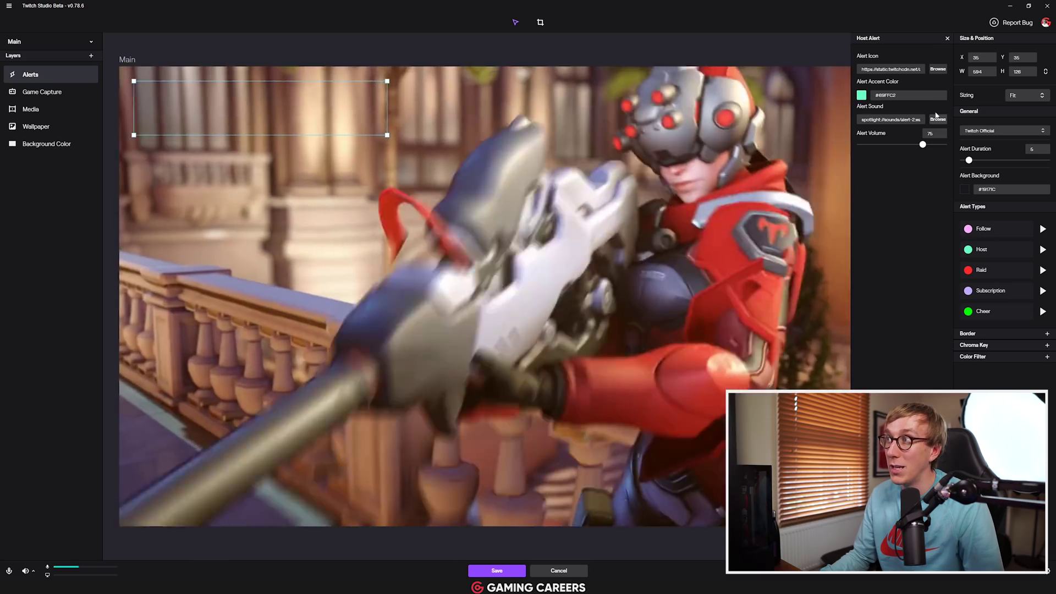
click(947, 38)
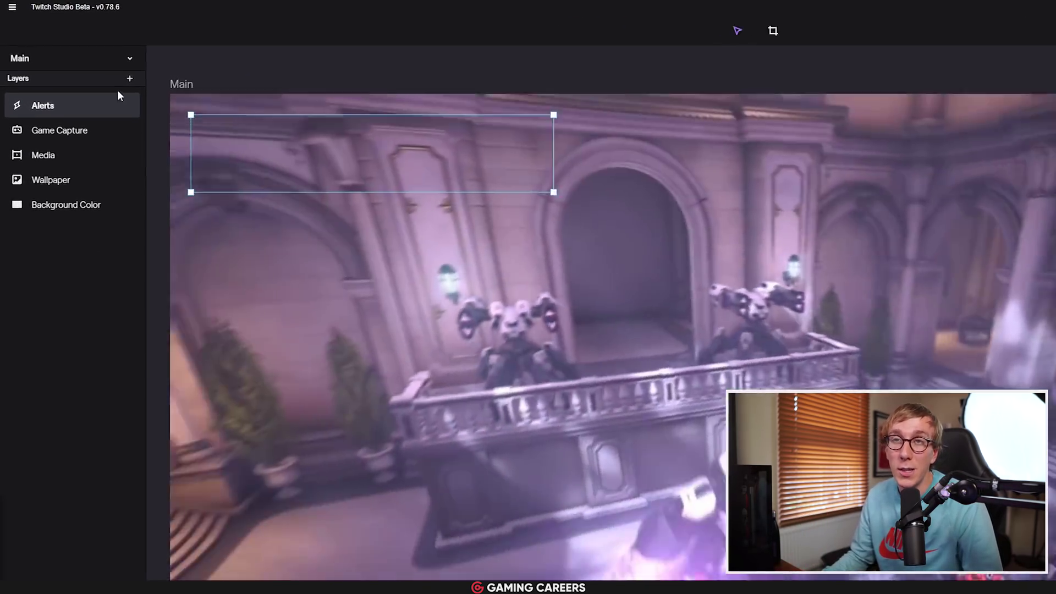
click(130, 78)
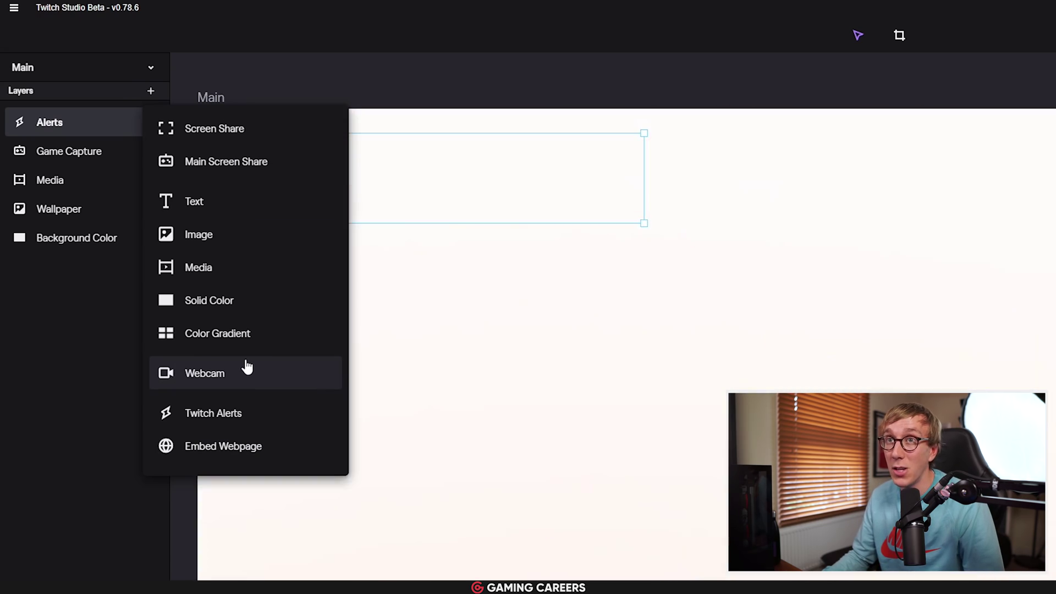
click(520, 87)
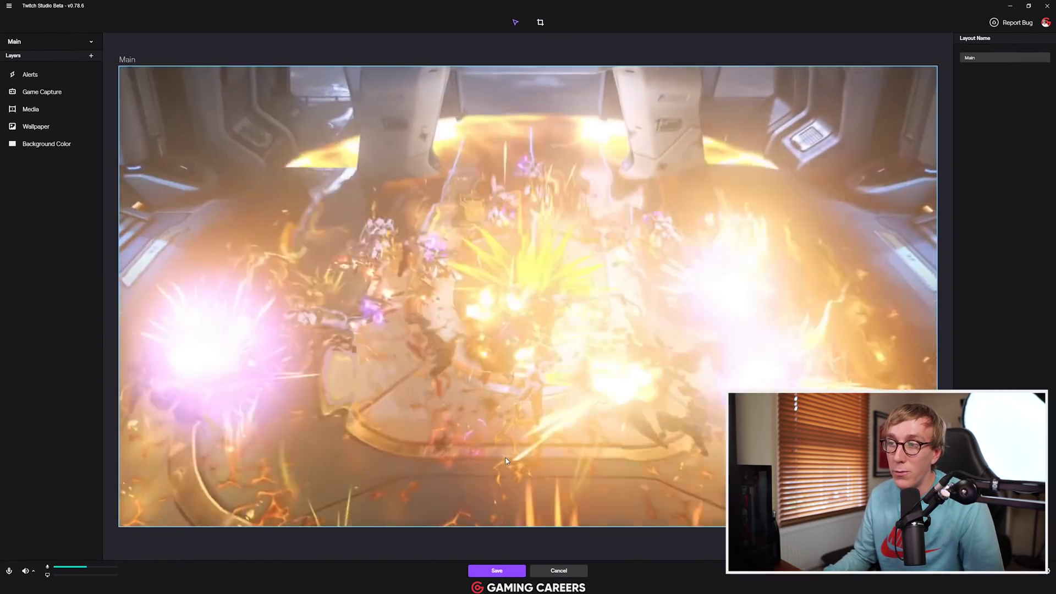
Leave layout editing, switch through Be Right Back and Main to Downtime, and check the audio mix.
click(497, 571)
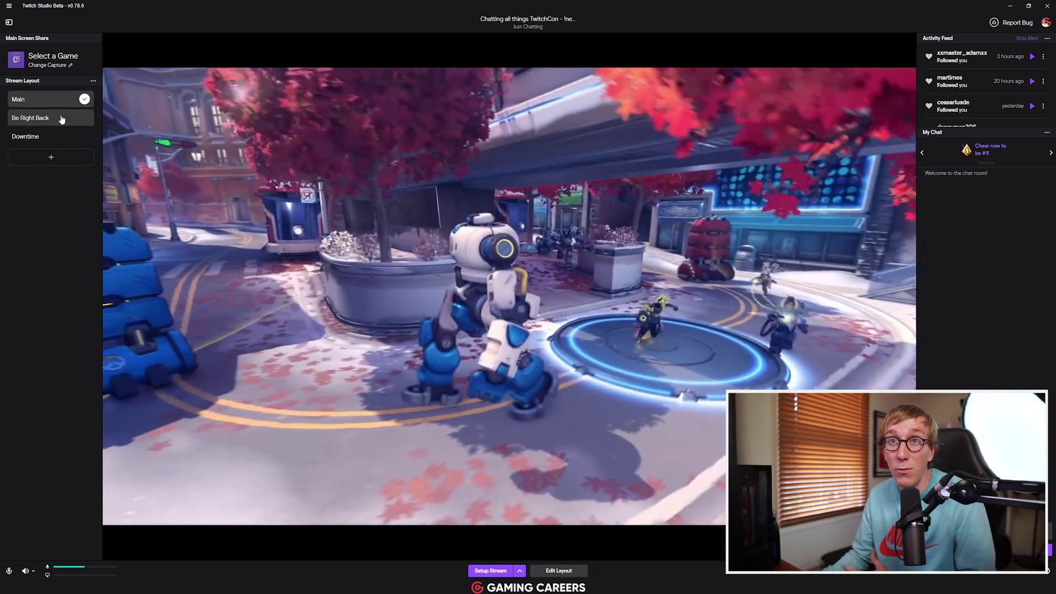
click(62, 118)
click(48, 105)
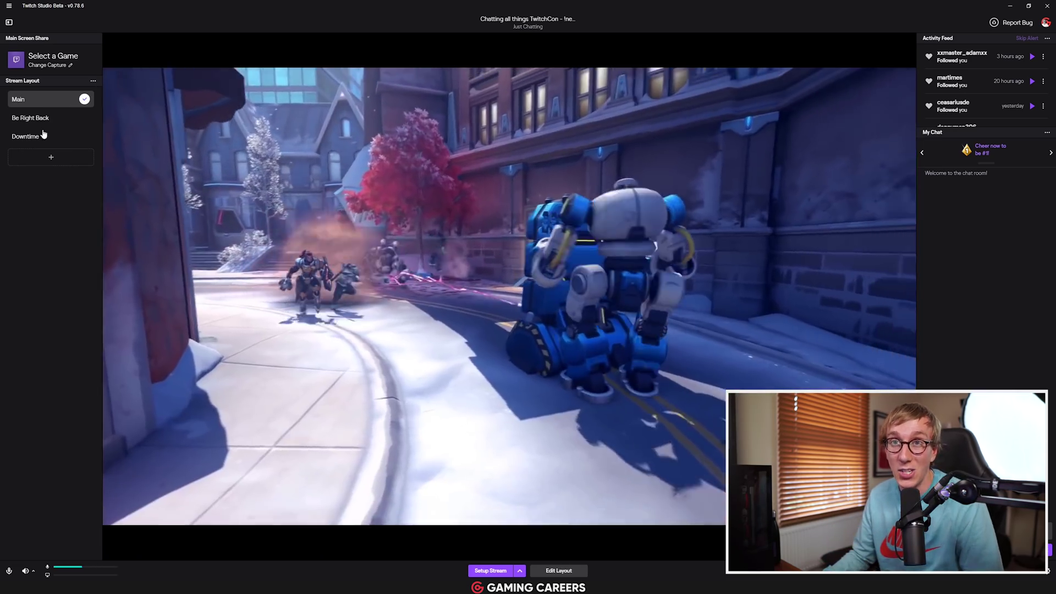
click(43, 136)
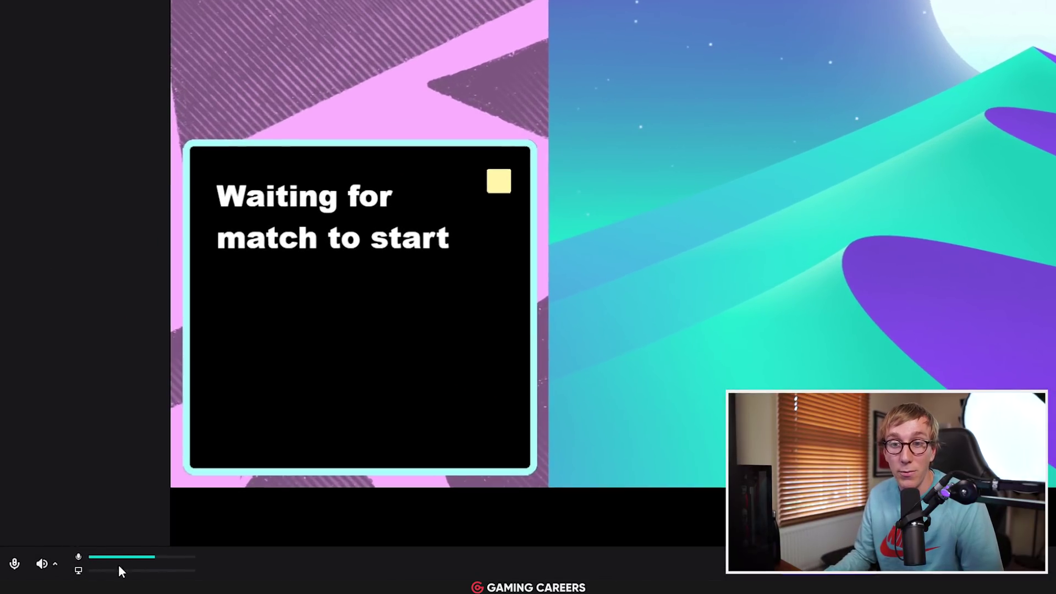
click(57, 567)
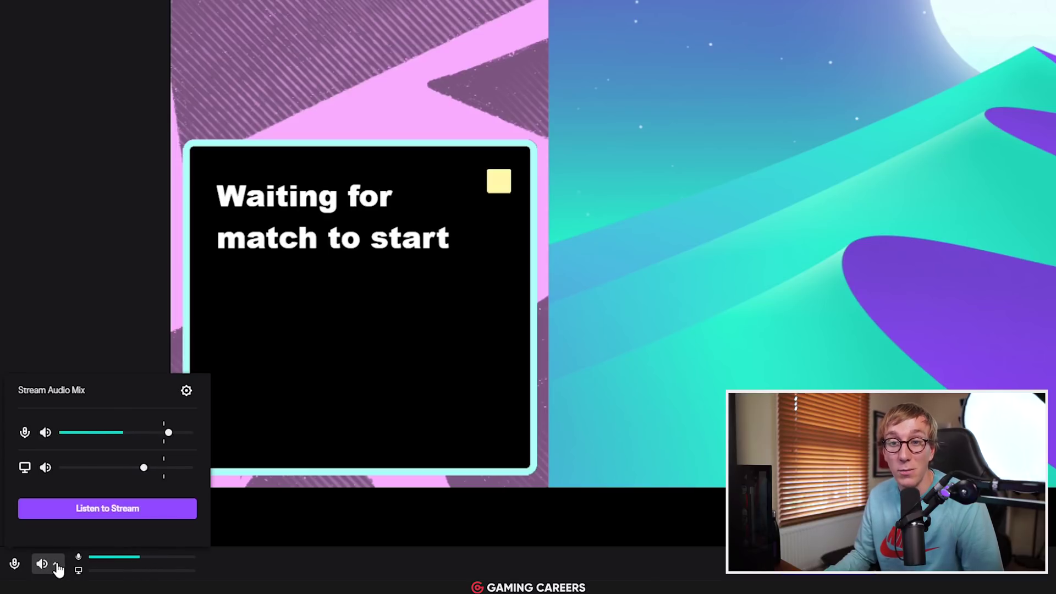
click(57, 566)
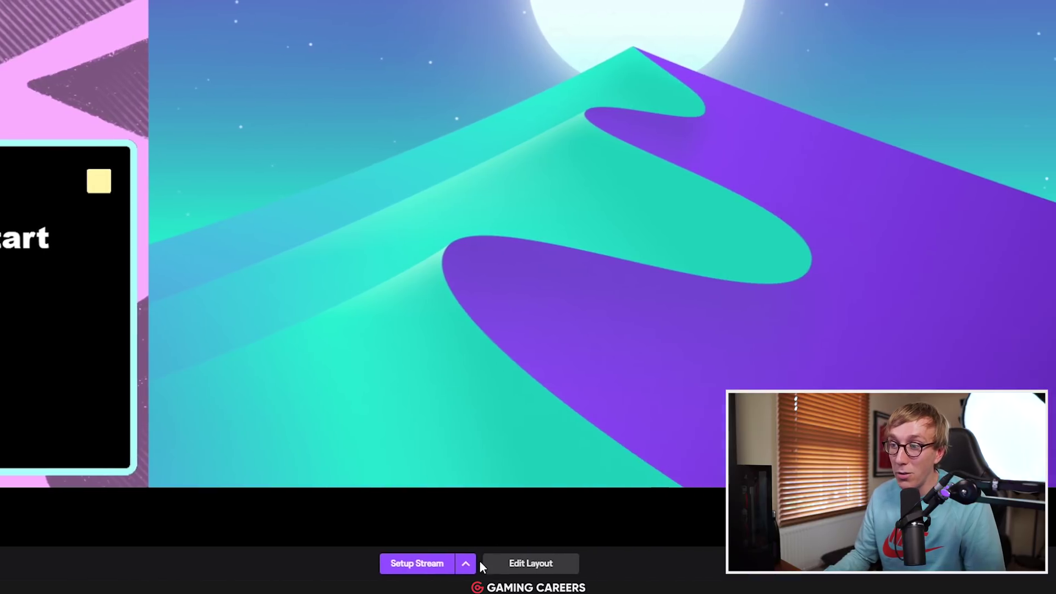
click(434, 565)
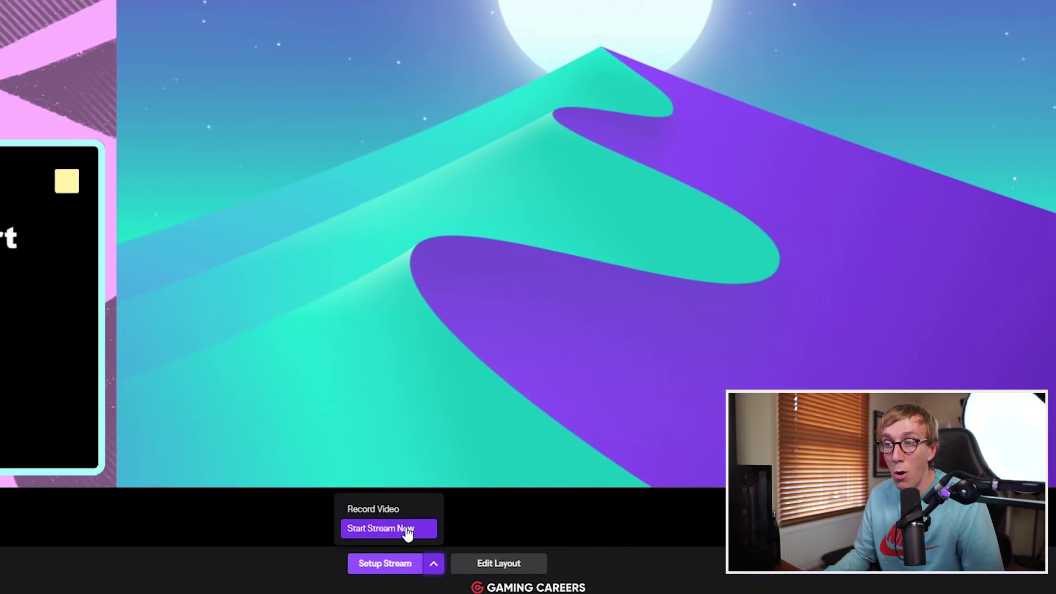
click(432, 565)
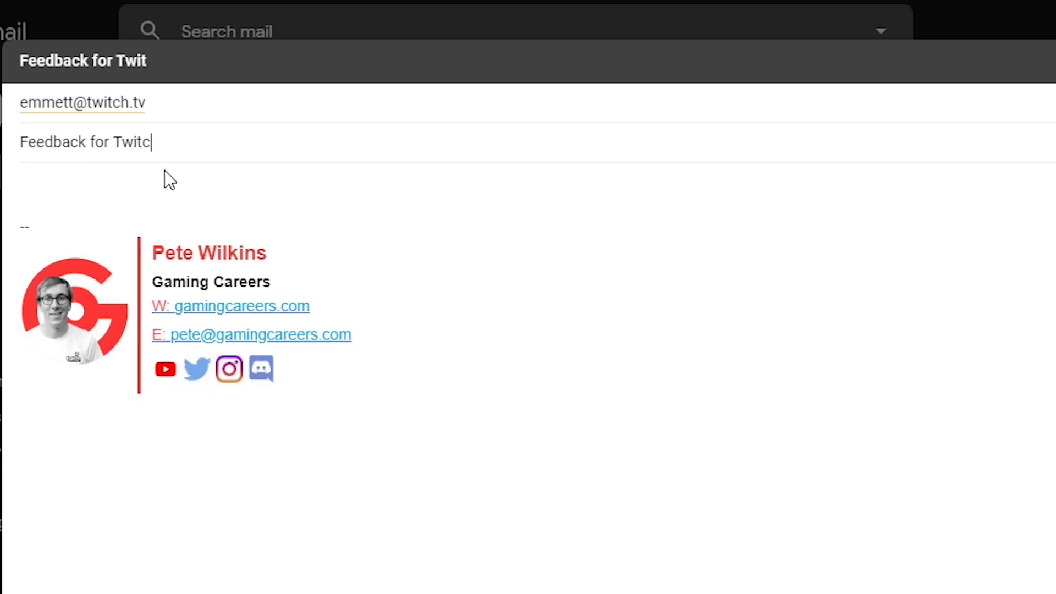
Write the body: 'hey mate,', a short apology, a line pointing to the video, and 'cheers m8,'.
key(Tab)
text(hey mate,)
key(Return)
key(Return)
text(sorry about shroud.)
key(Return)
key(Return)
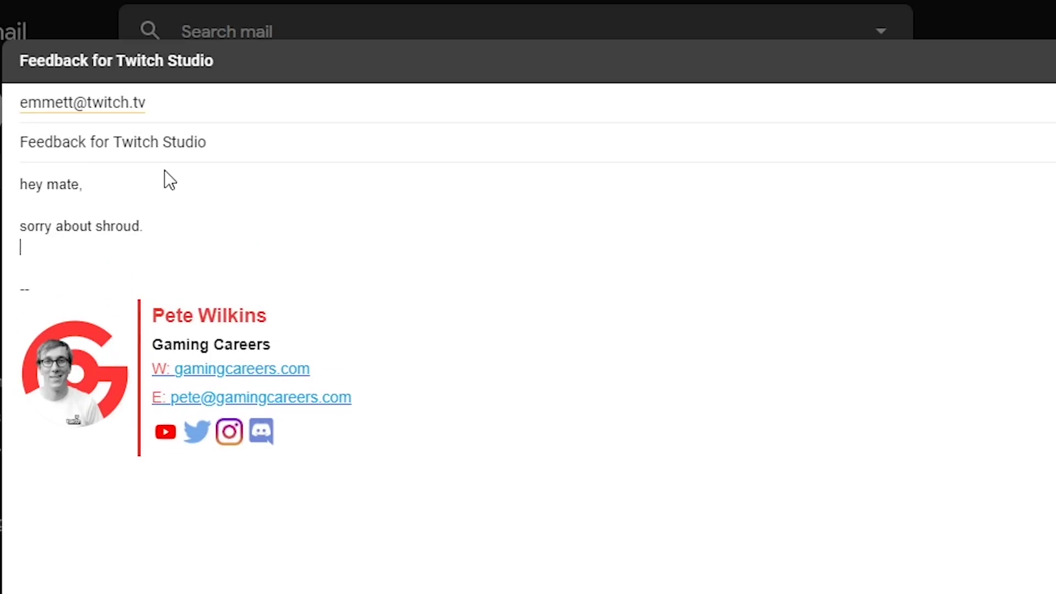
text(watch my vid and it'll tell you how to make twitc)
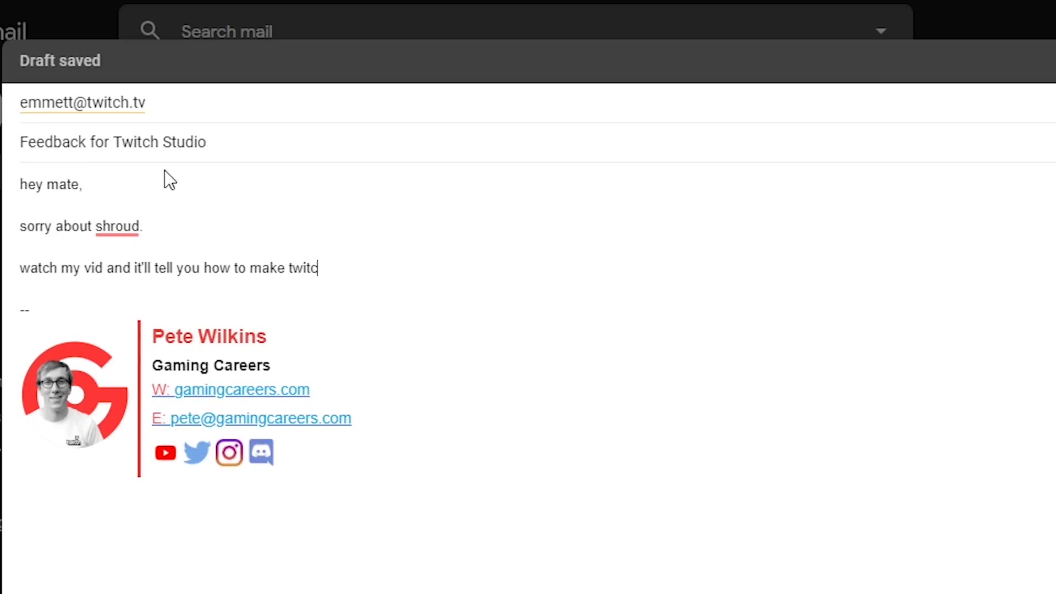
text(h studio really good.)
key(Return)
key(Return)
text(cheers m8,)
key(Return)
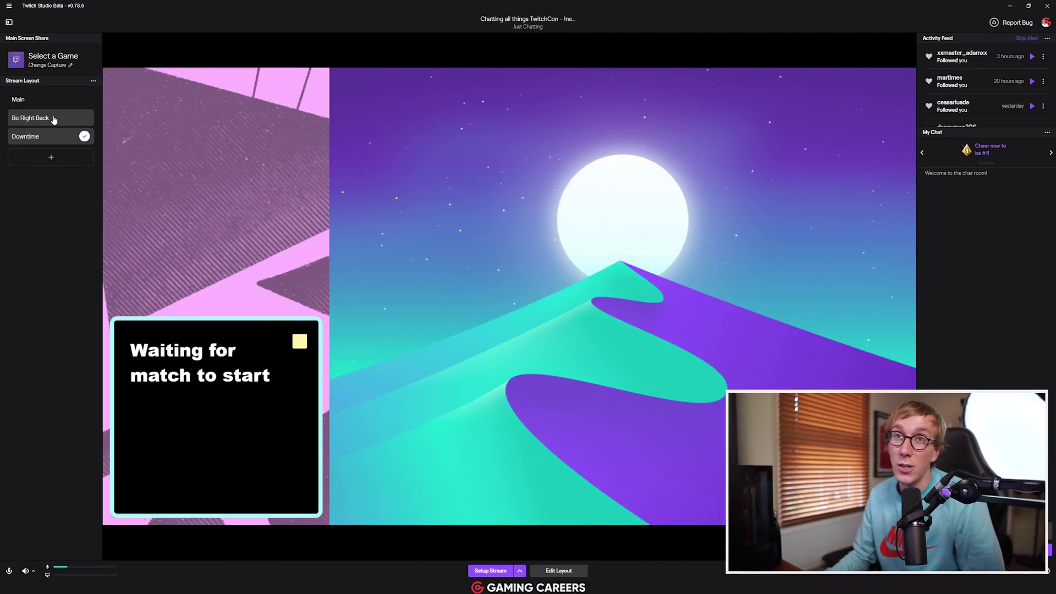
click(53, 120)
click(46, 137)
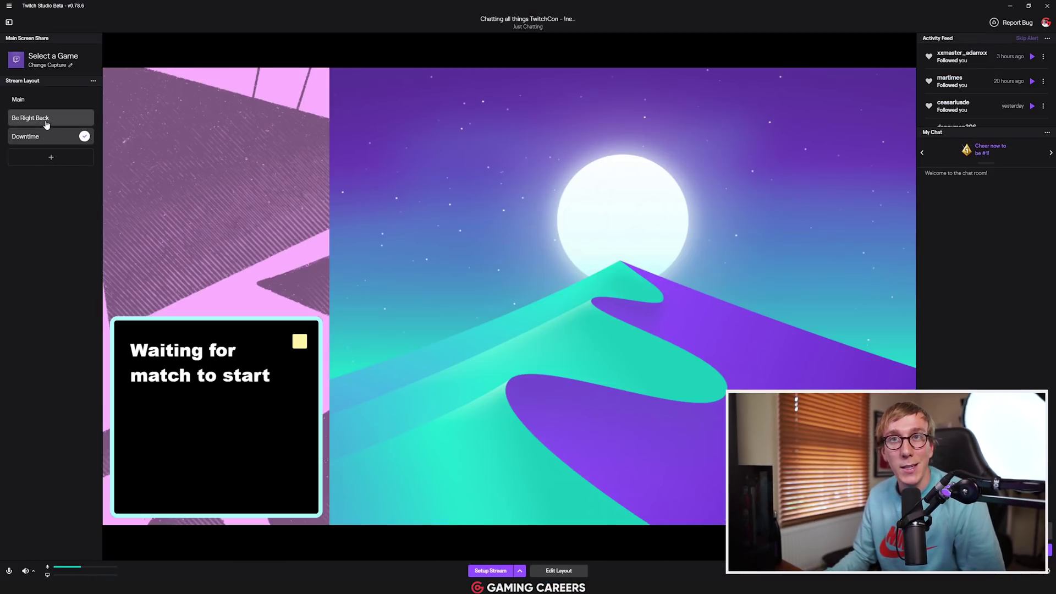
click(47, 120)
click(46, 137)
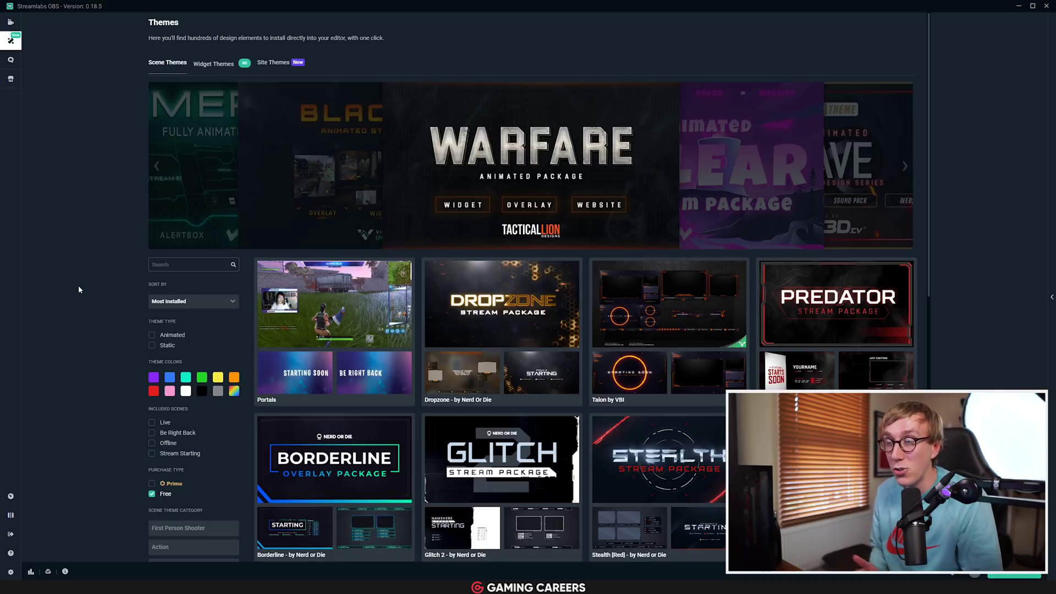
Scroll the Themes page, open the Borderline theme's details, and play its stinger transition preview.
scroll(833, 318, down, 3)
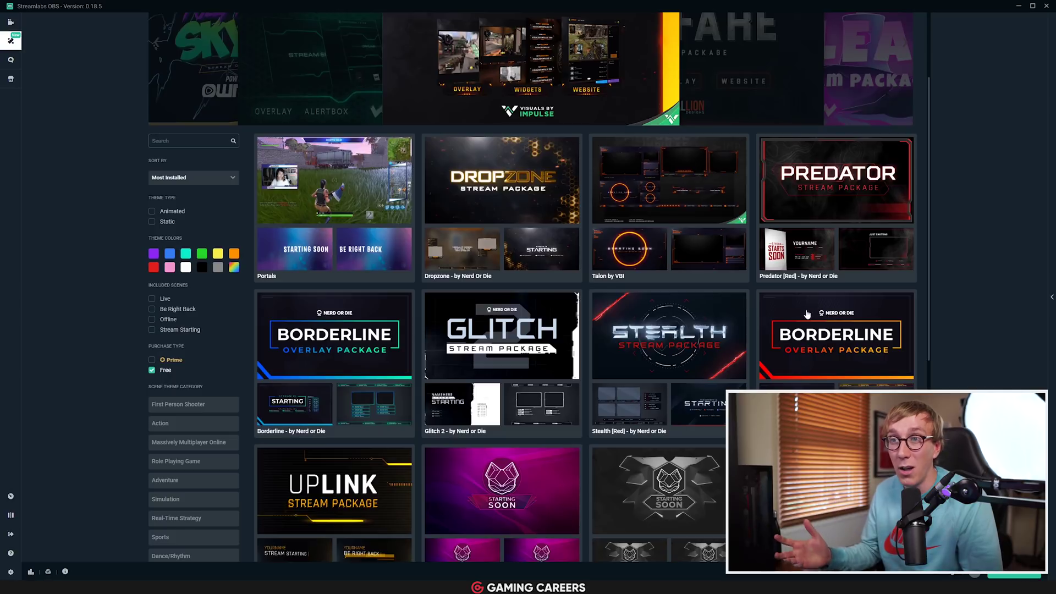
scroll(803, 314, down, 1)
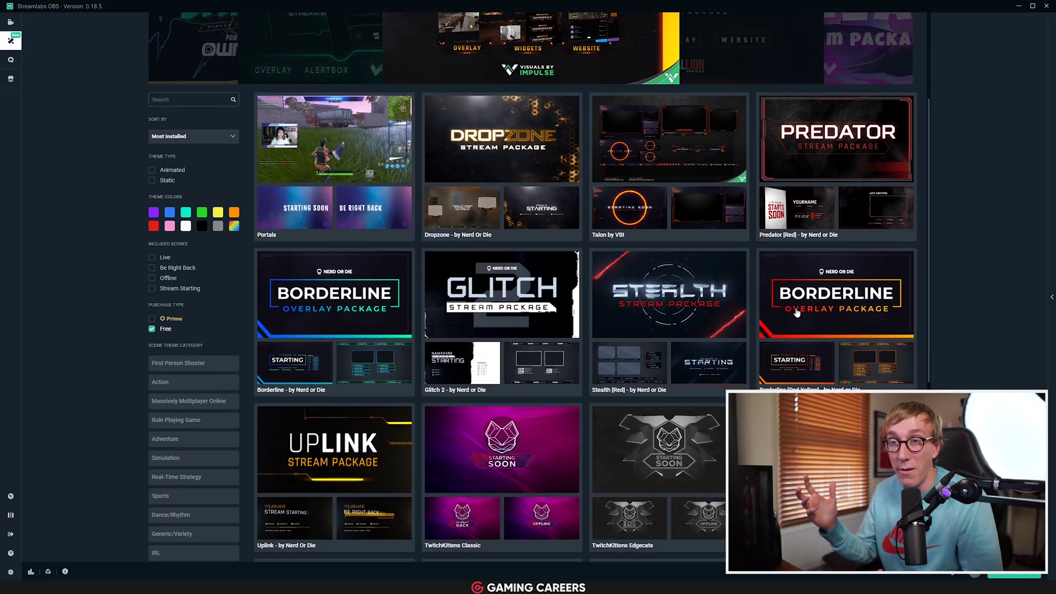
click(399, 293)
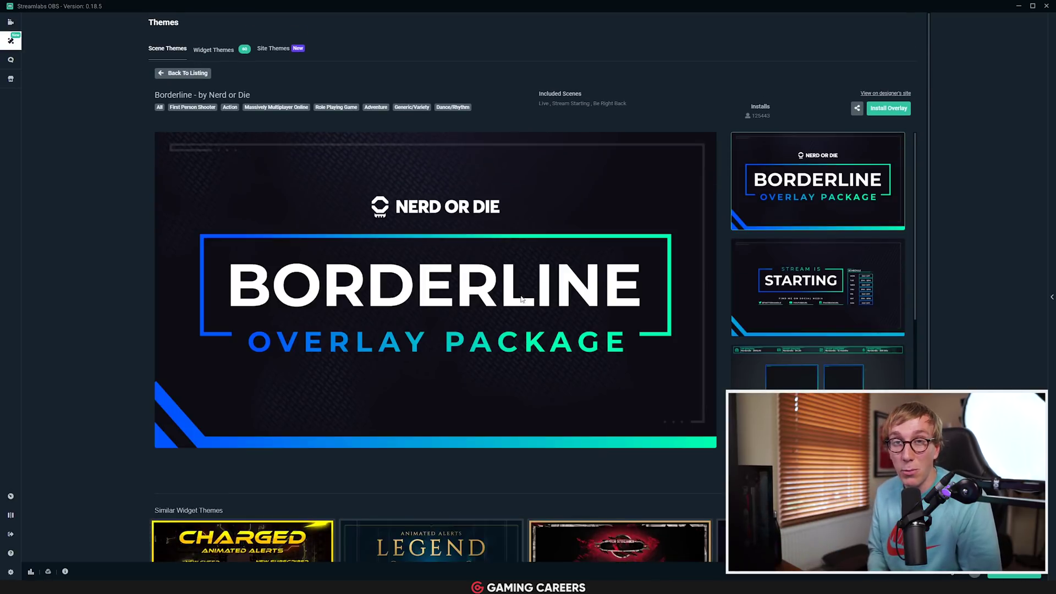
scroll(580, 300, down, 2)
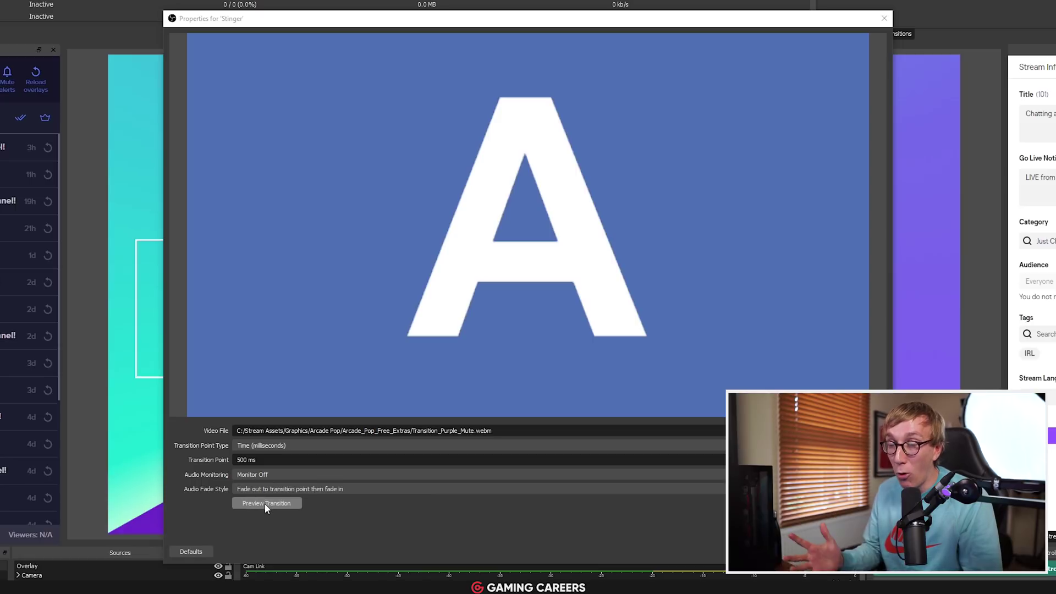
click(266, 503)
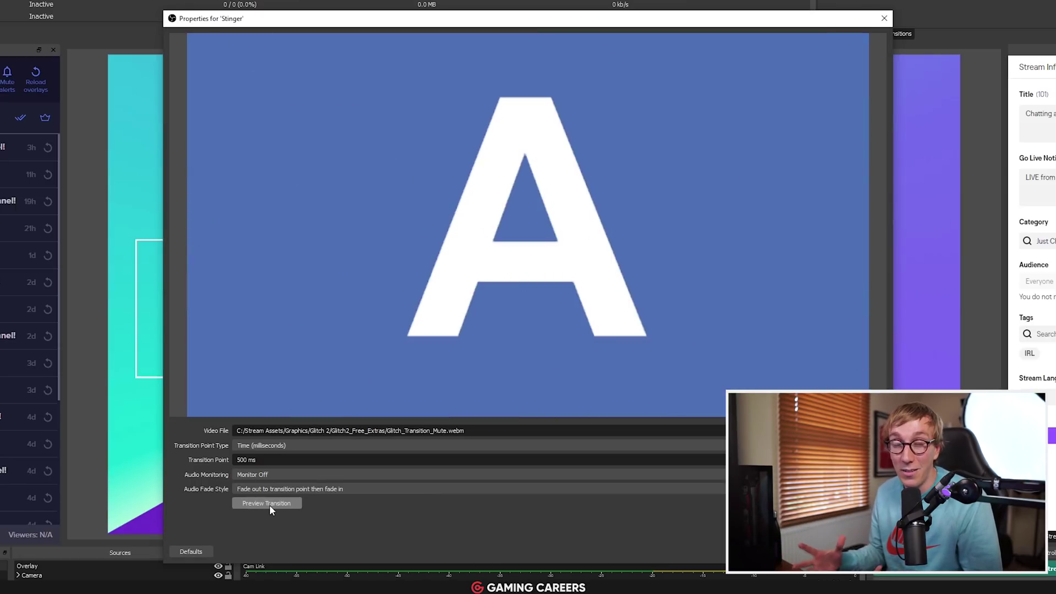
Preview the Stinger transition repeatedly with the Glitch 2, Predator and red-stripe stinger videos.
click(270, 505)
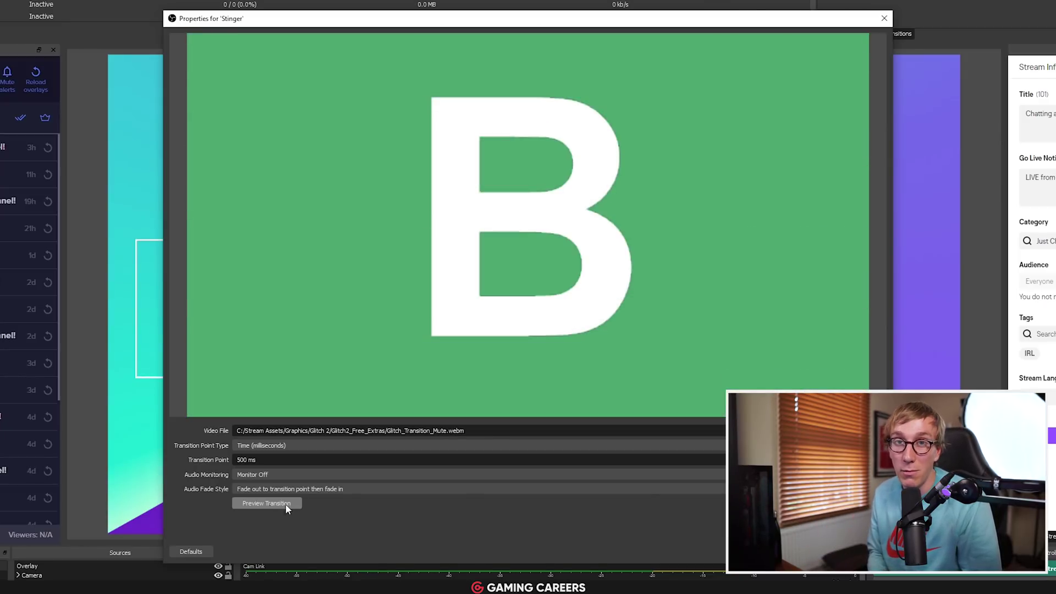
click(273, 505)
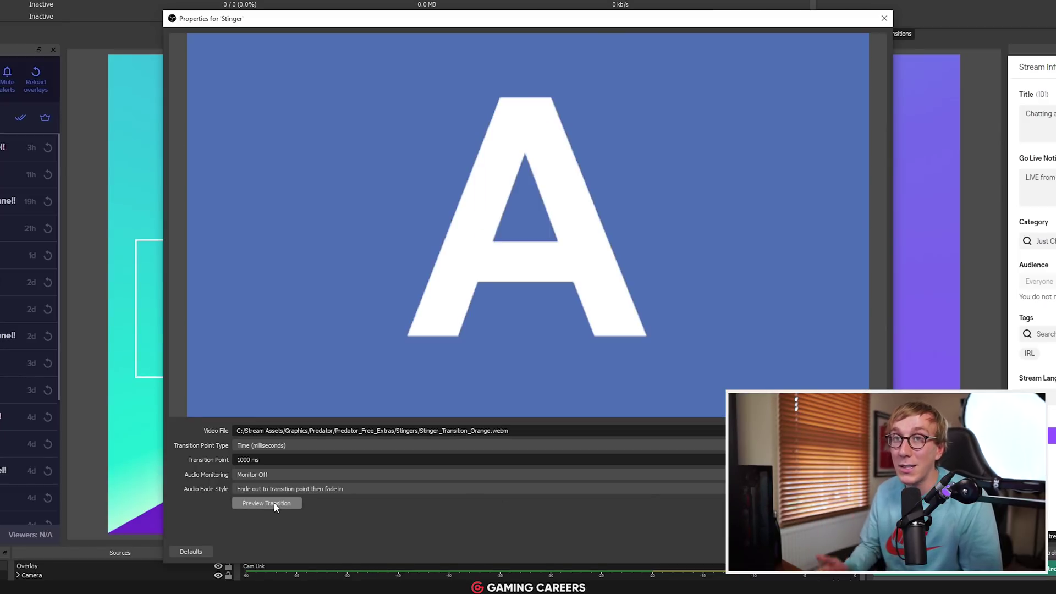
click(273, 505)
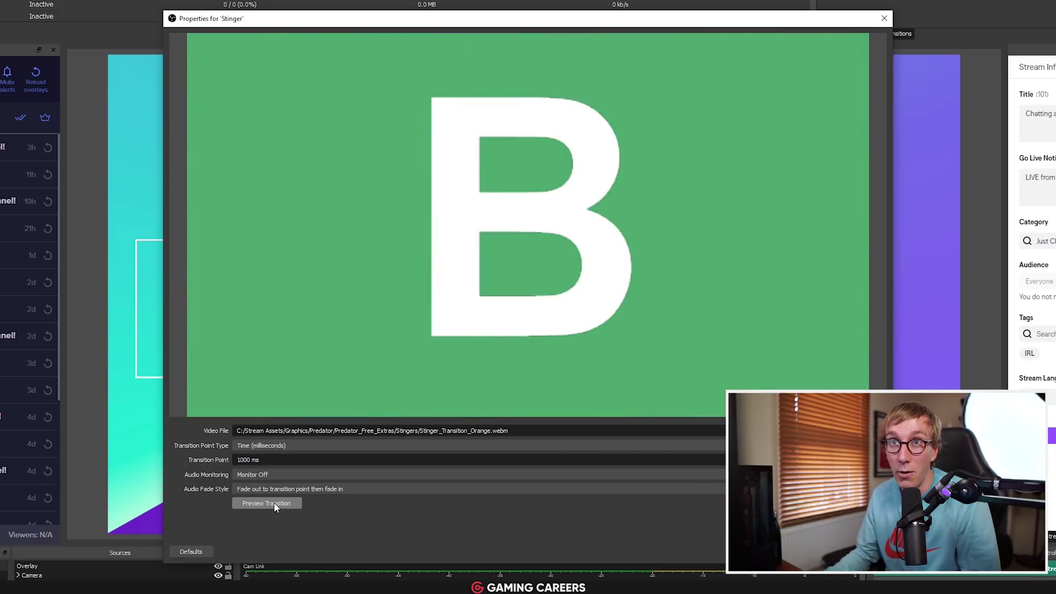
click(273, 504)
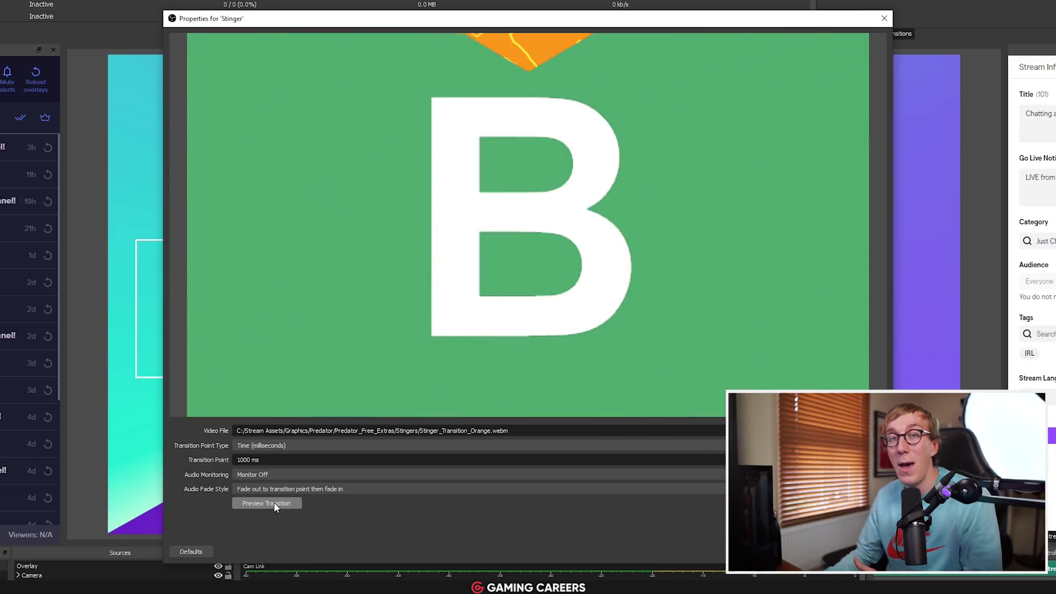
click(275, 505)
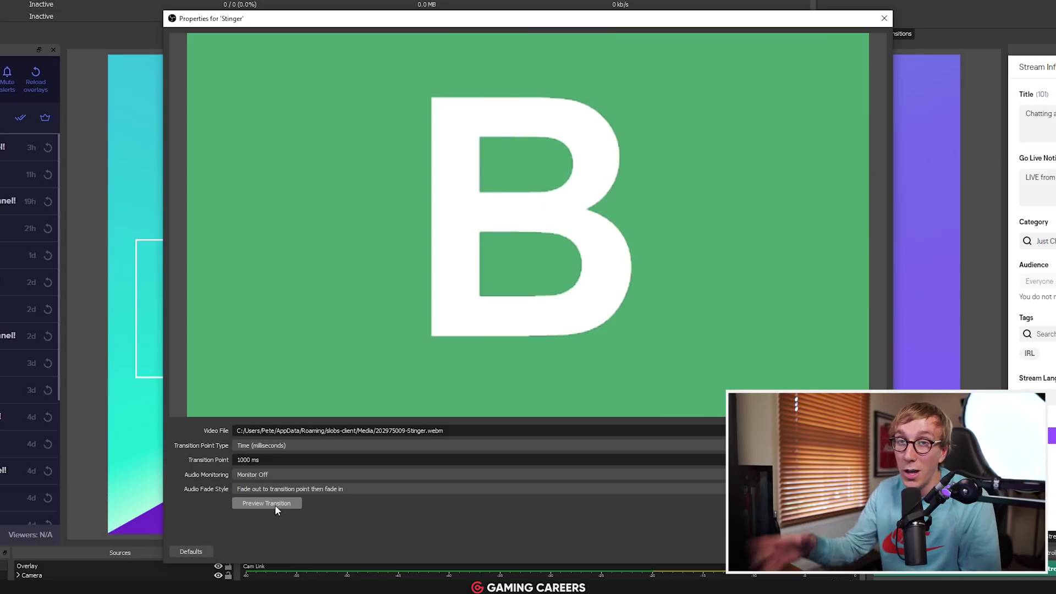
click(275, 505)
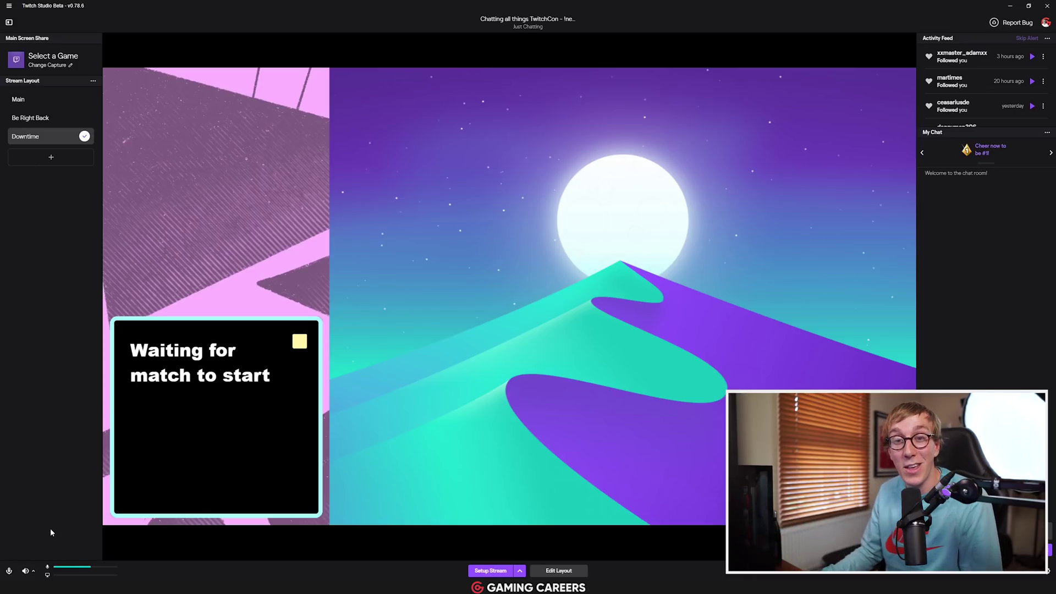
Bring up the stream audio mix controls.
click(28, 571)
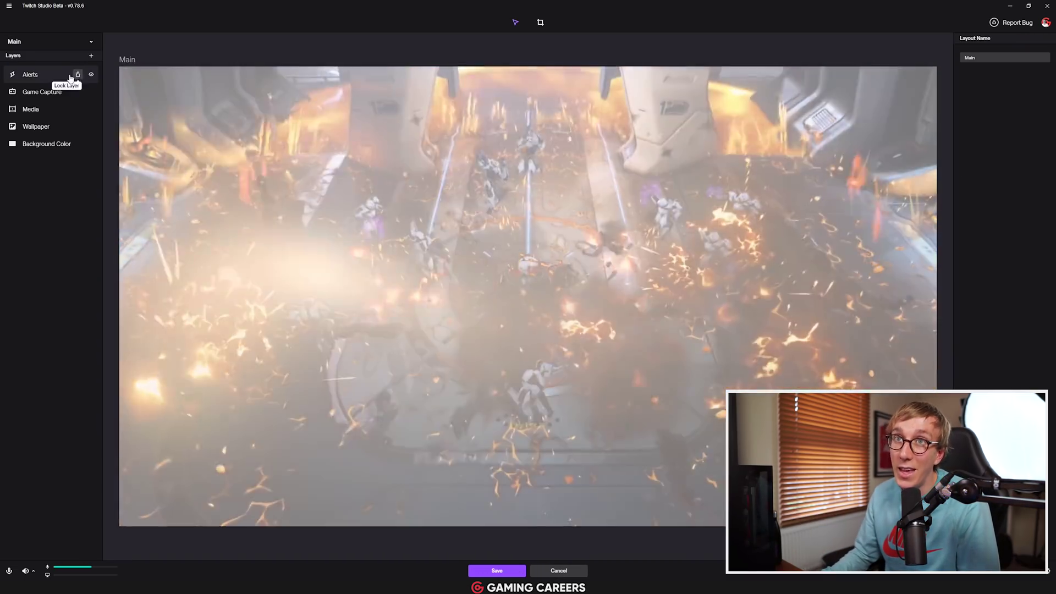
Select the Alerts layer and play a test Follow alert.
click(56, 76)
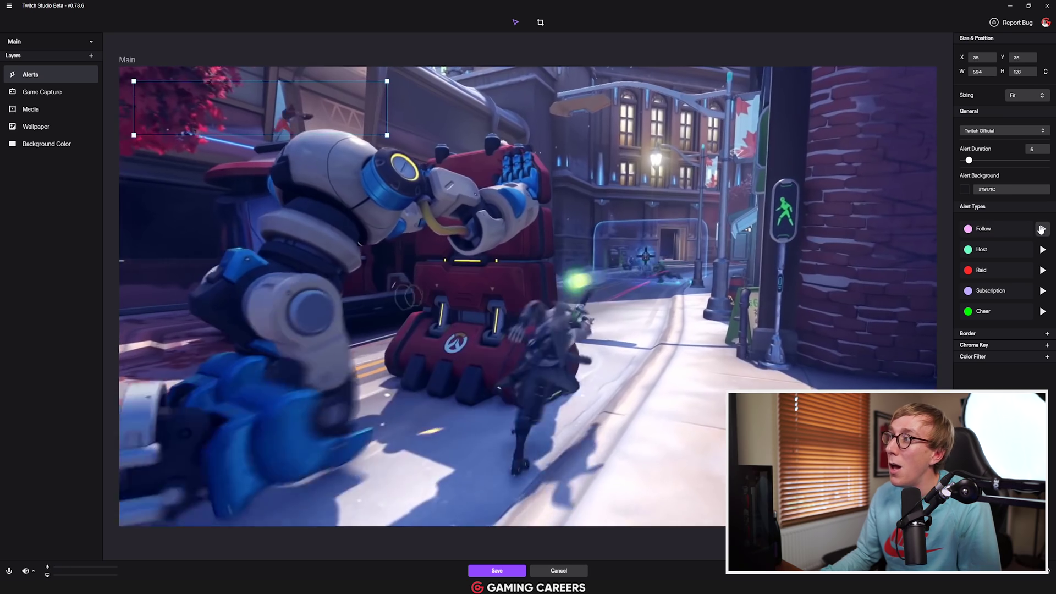
click(1042, 229)
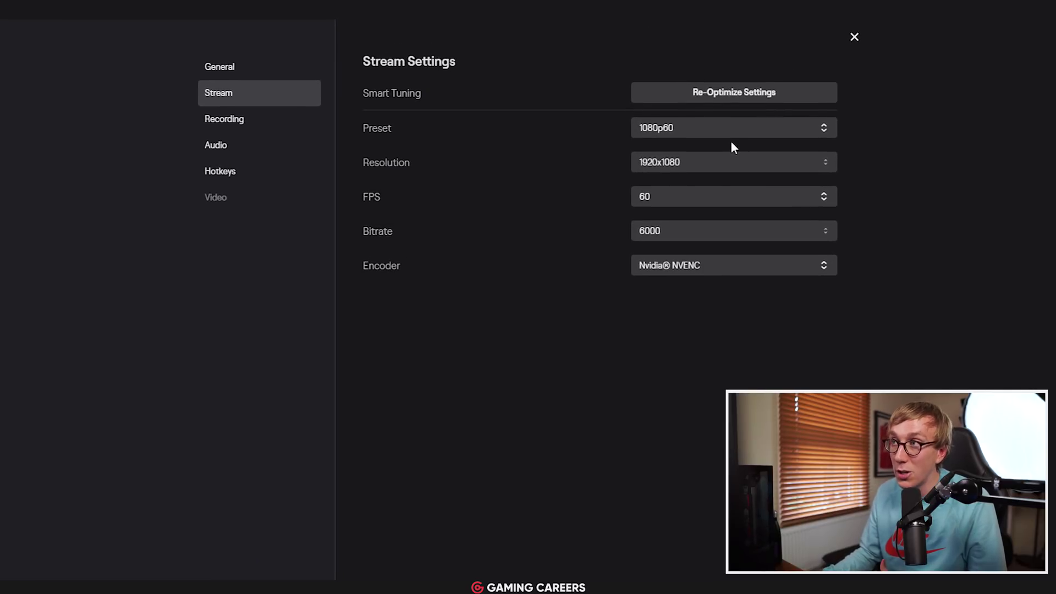
Switch the stream encoder from Nvidia NVENC to x264.
click(728, 266)
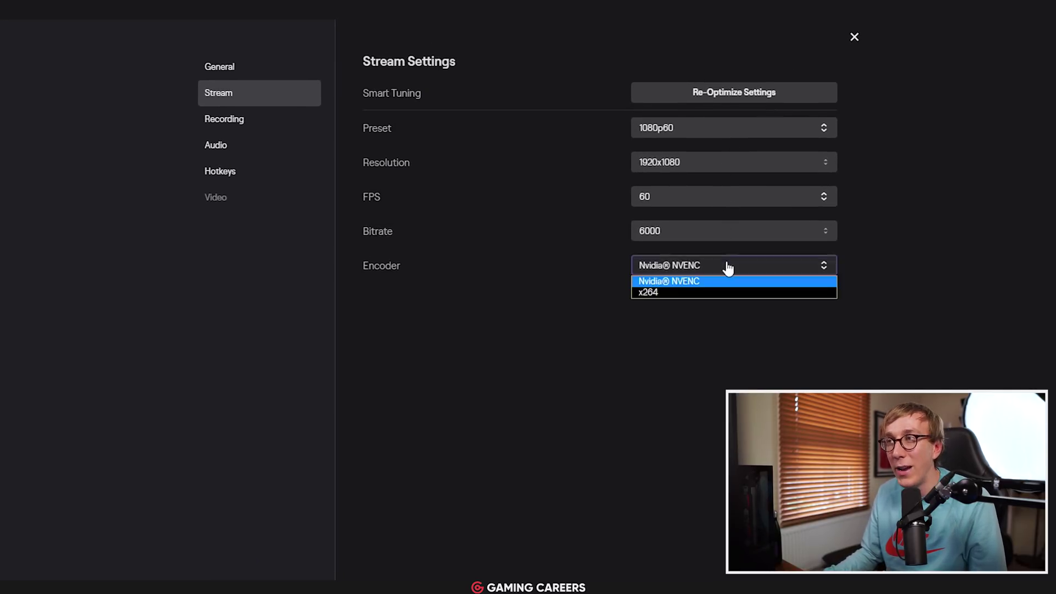
click(718, 297)
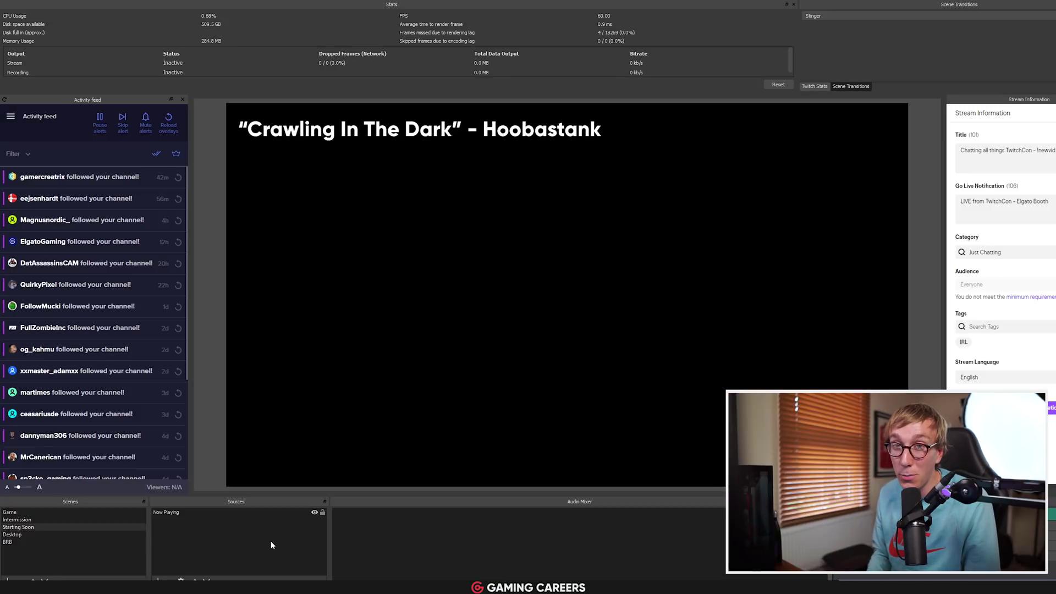
key(XF86AudioLowerVolume)
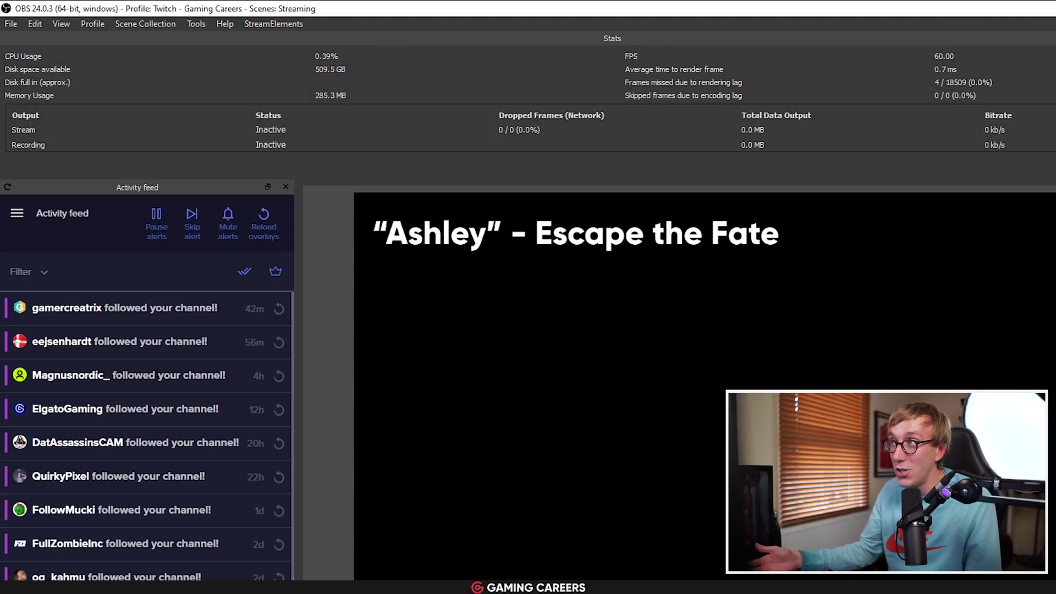
Skip three Spotify tracks with the Next Track key until Billy Talent's Saint Veronika plays.
key(XF86AudioNext)
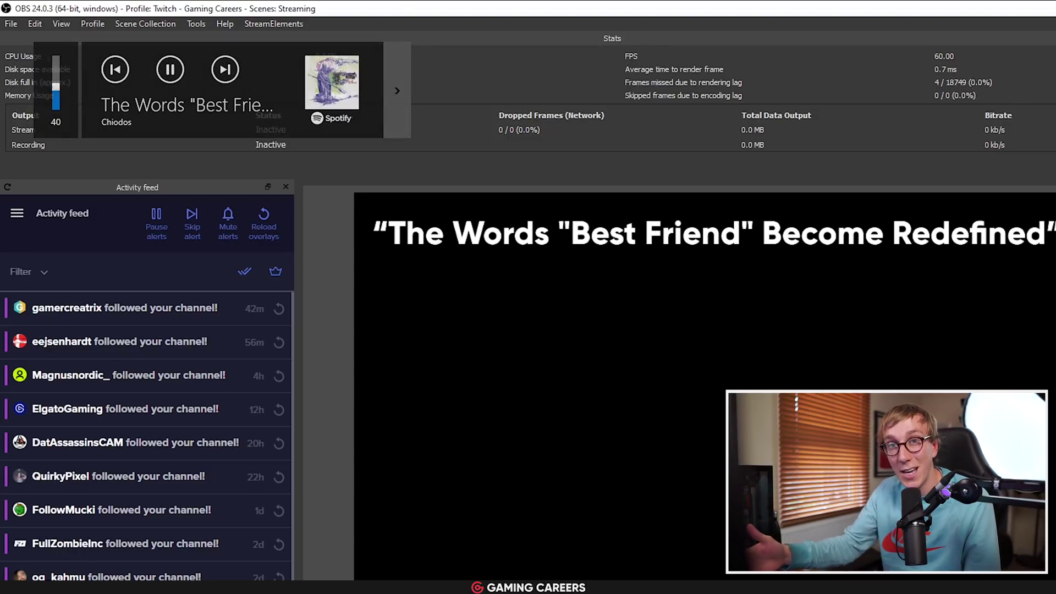
key(XF86AudioNext)
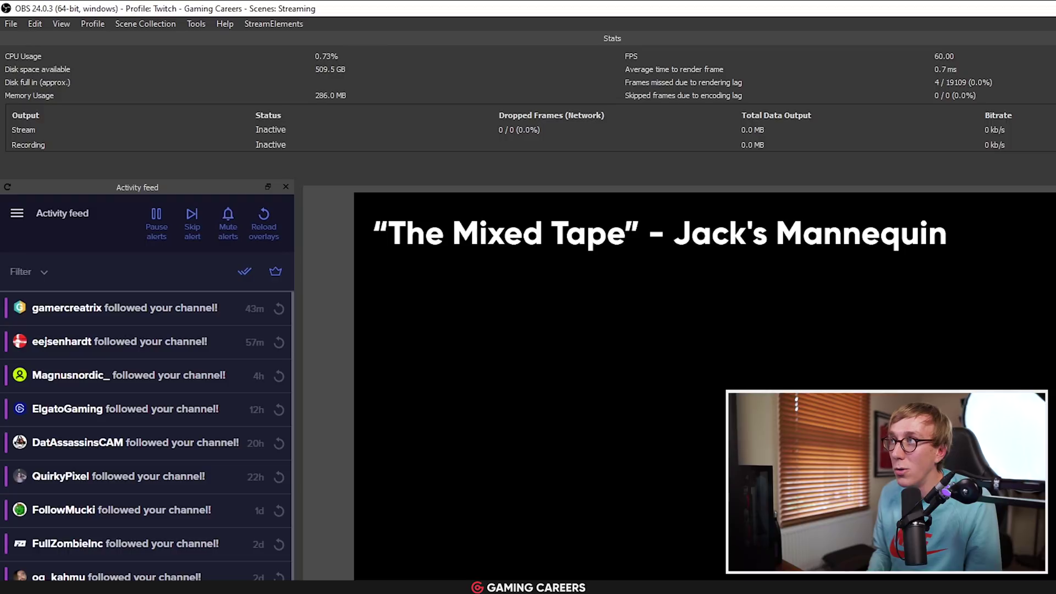
key(XF86AudioNext)
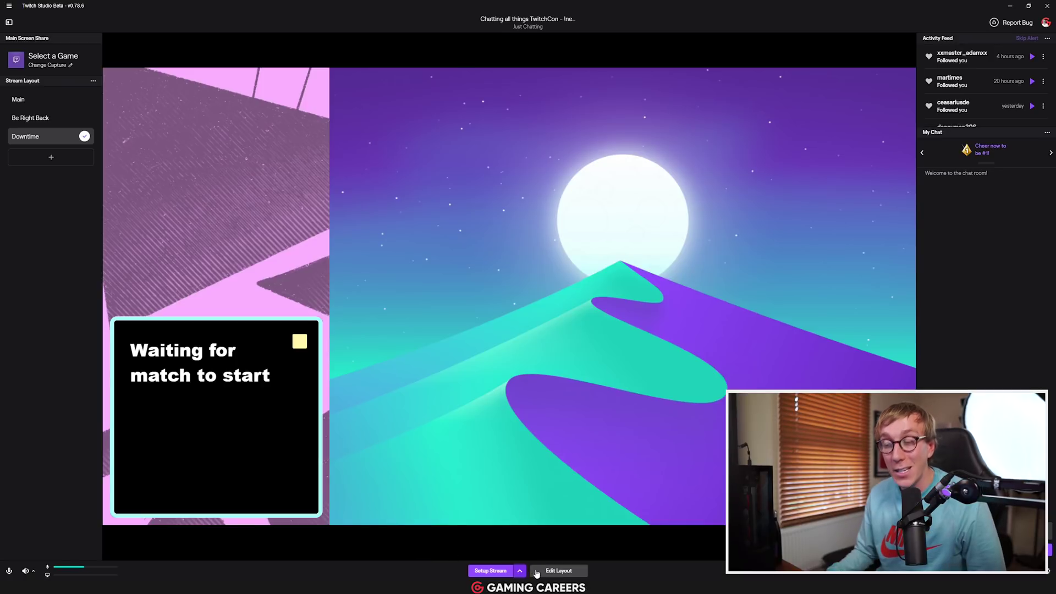
Reveal the Record Video and Start Stream Now options beside Setup Stream.
click(520, 573)
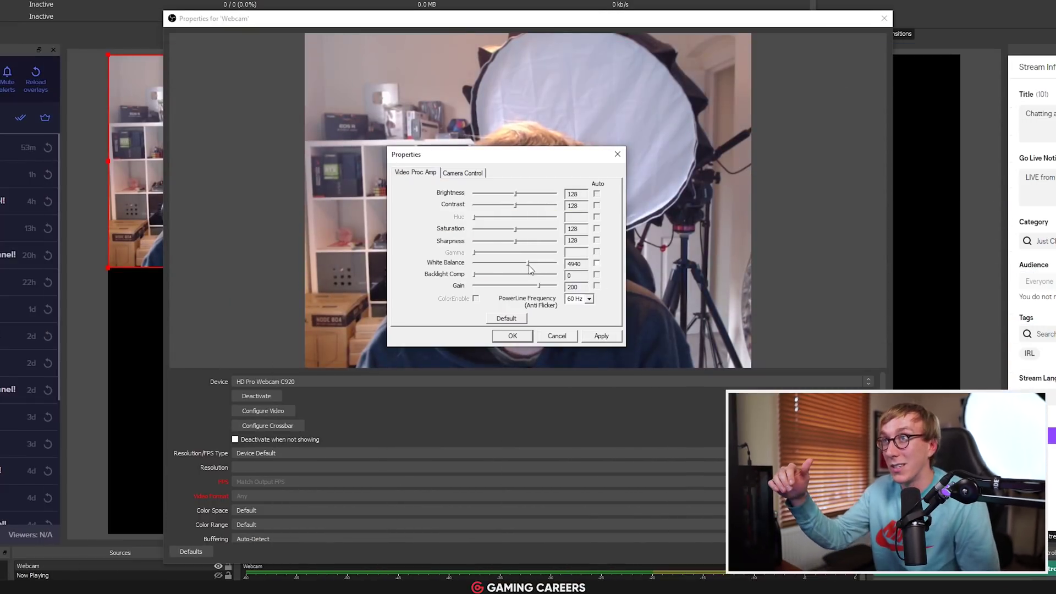
Set webcam white balance to 3860, with manual focus 0 and manual exposure -5.
drag(530, 268, 509, 262)
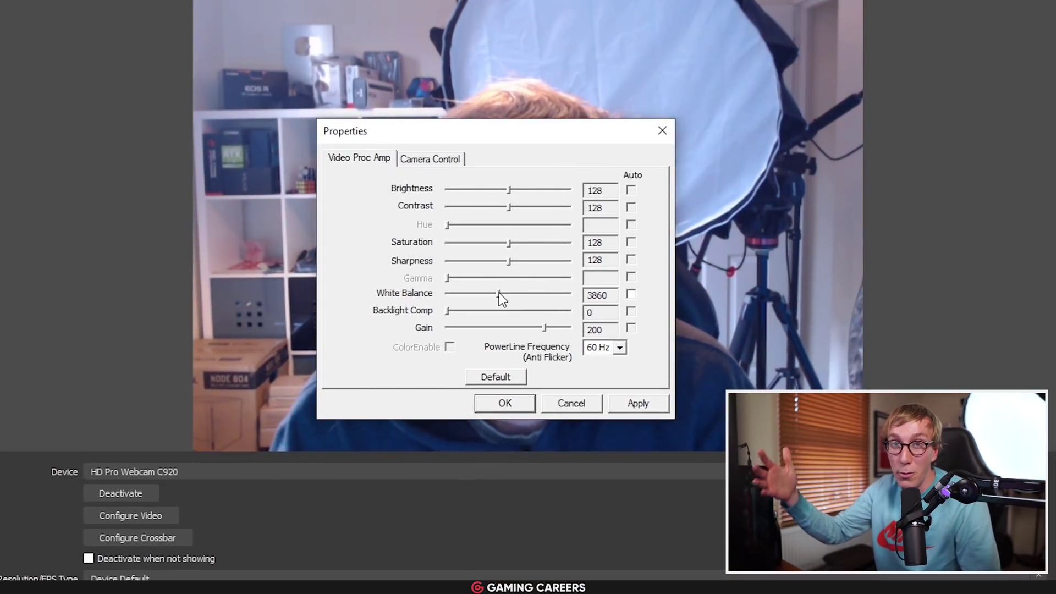
click(427, 157)
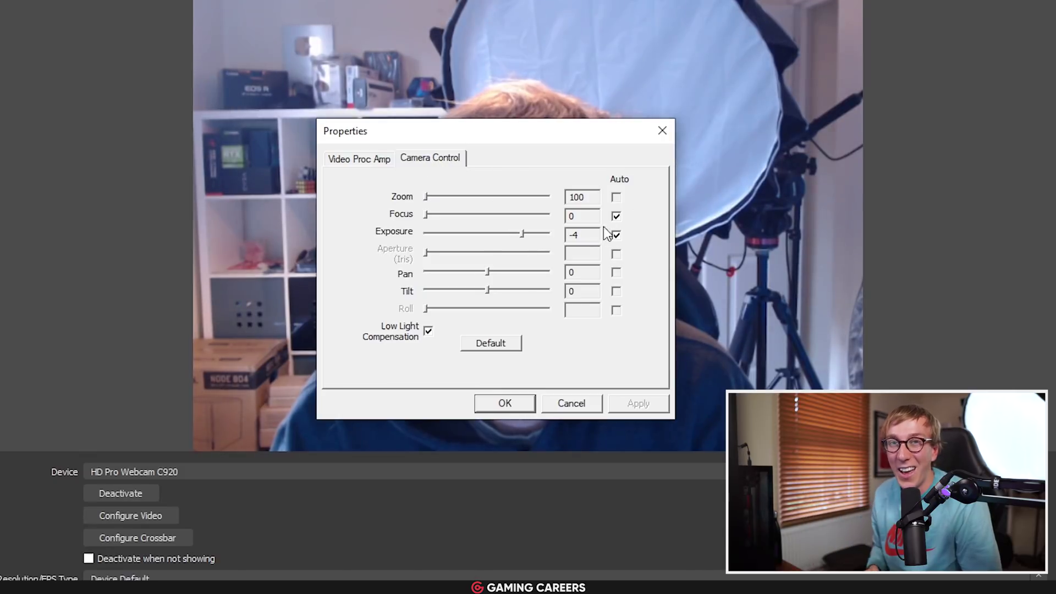
click(616, 216)
mouse_move(427, 214)
mouse_down()
mouse_move(468, 216)
mouse_move(405, 216)
mouse_move(536, 217)
mouse_move(423, 217)
mouse_up()
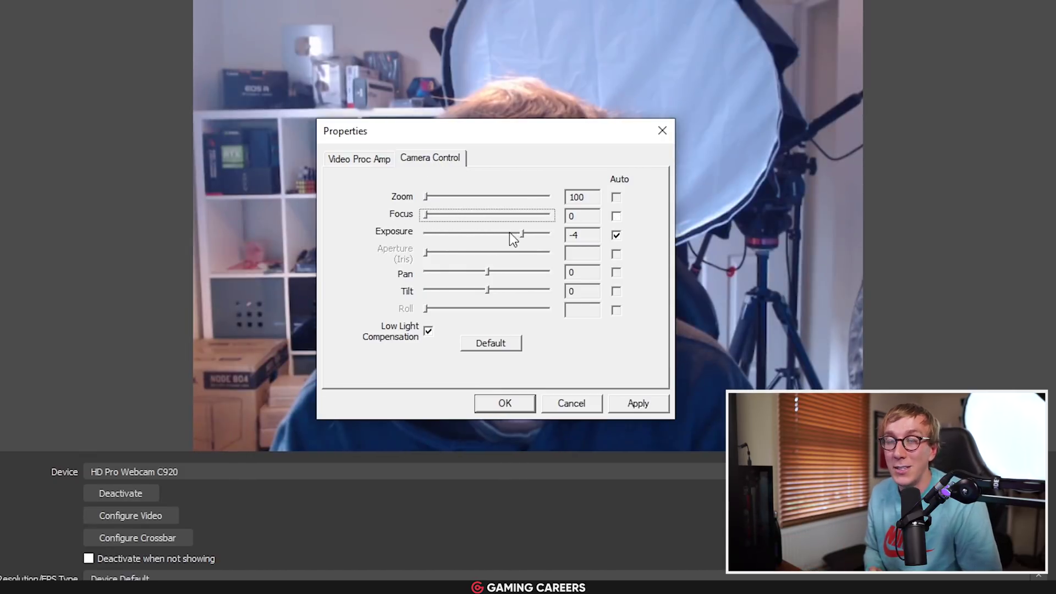
click(616, 235)
mouse_move(528, 235)
mouse_down()
mouse_move(502, 237)
mouse_move(521, 241)
mouse_move(513, 234)
mouse_up()
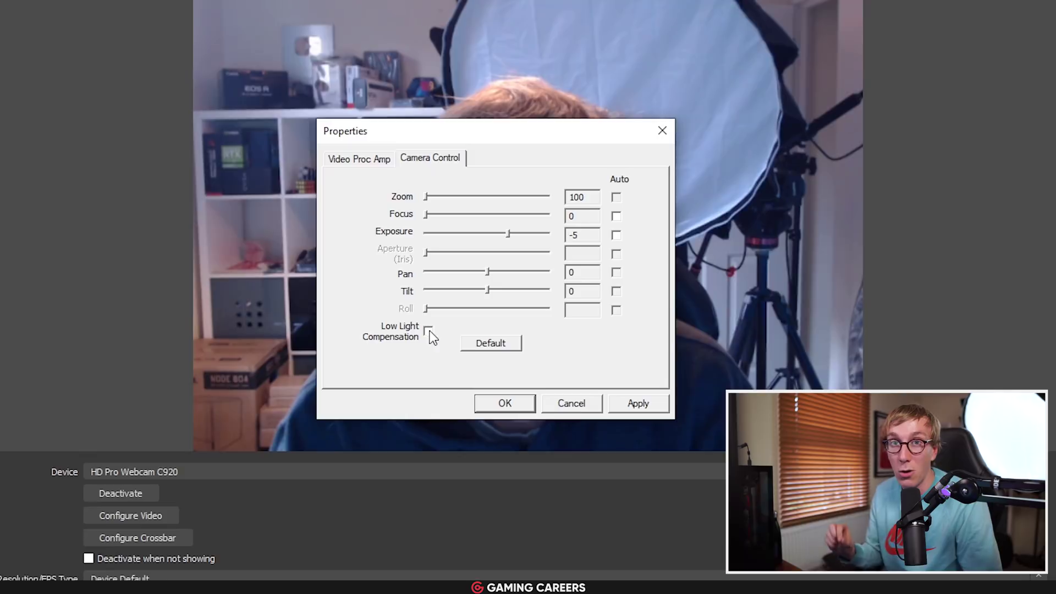
click(361, 159)
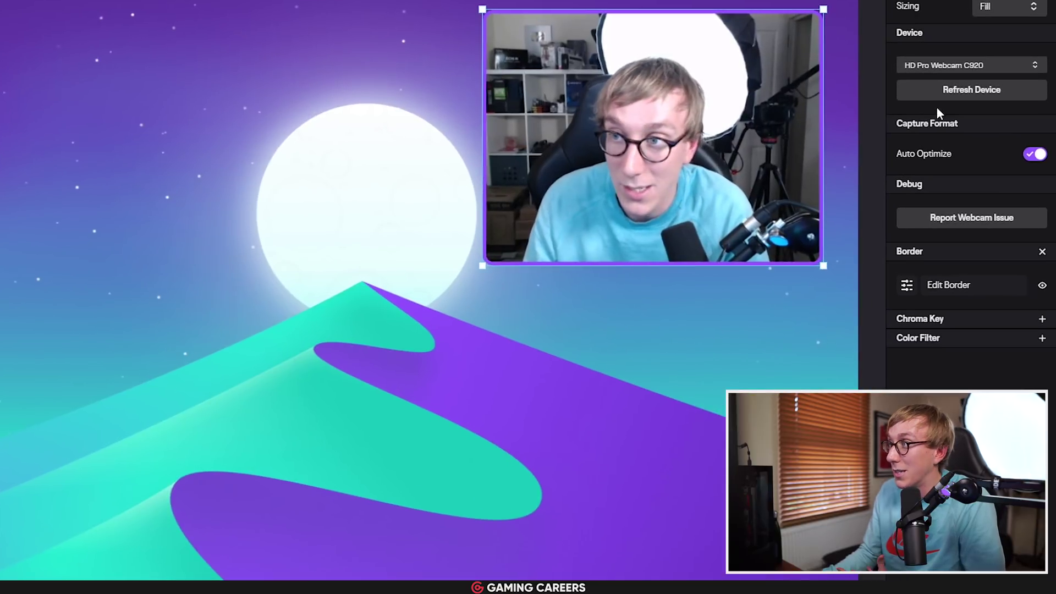
Switch off the Webcam layer's Auto Optimize, exposing 640 x 480, 30 fps, MJPG capture.
click(1036, 154)
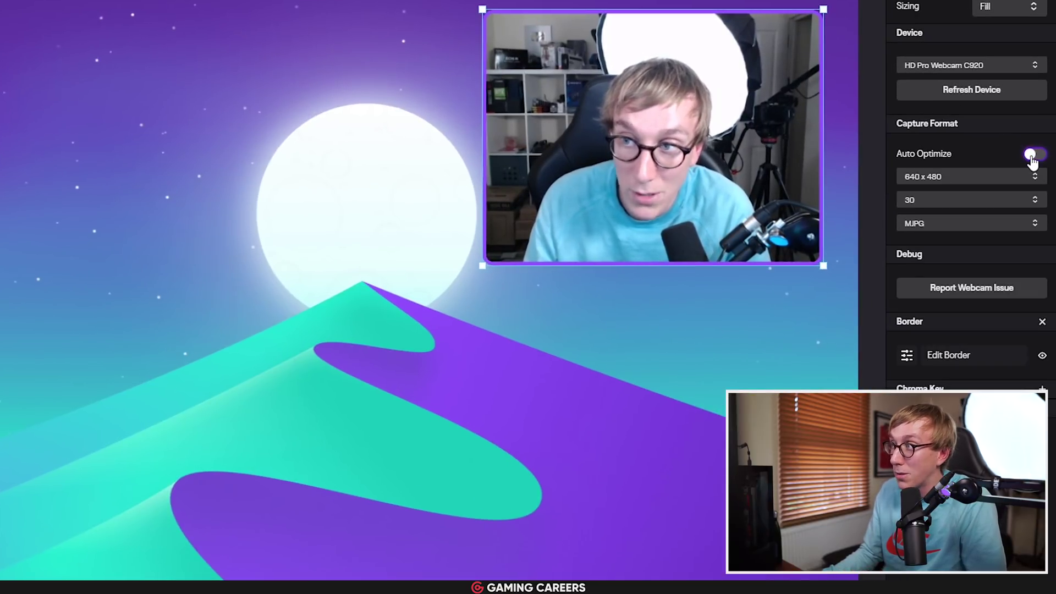